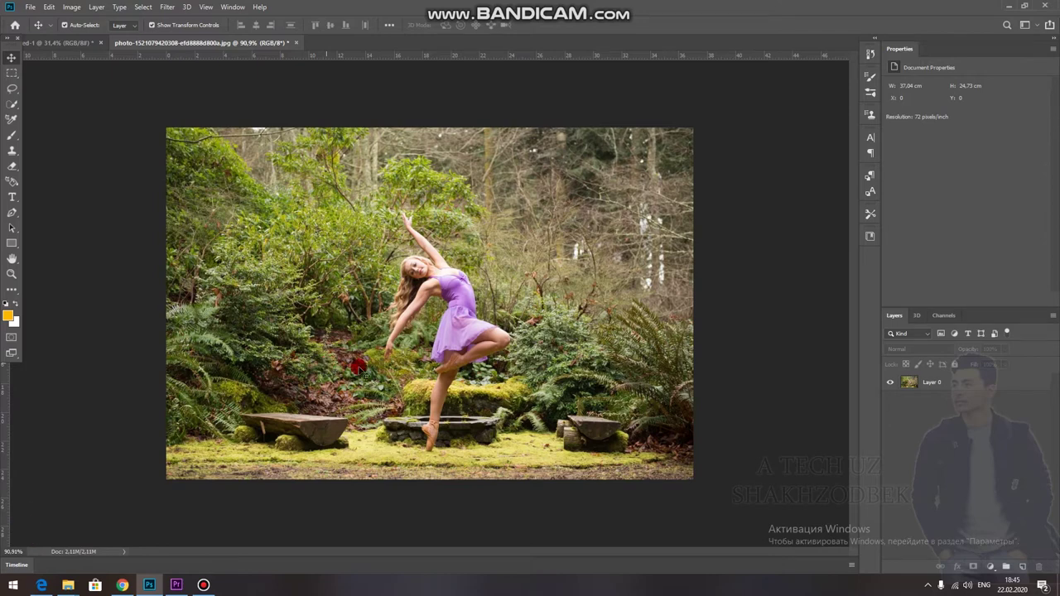
Unlock the forest dancer photo's Background layer so it becomes Layer 0
{"action": "left_click", "coordinate": [928, 387]}
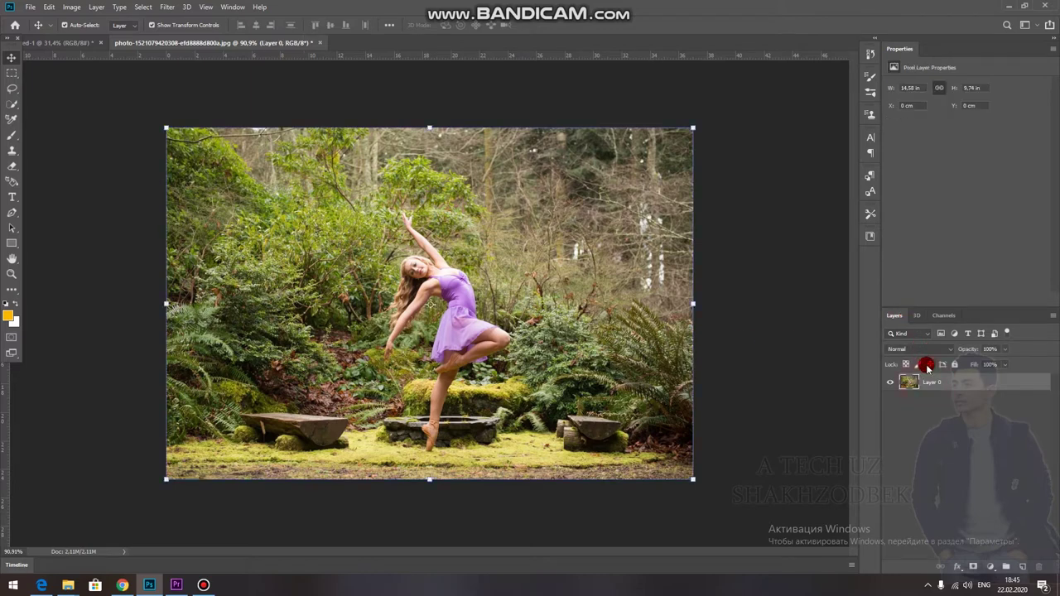
Duplicate Layer 0, hide the Layer 0 copy, and keep Layer 0 as the active layer
{"action": "left_click", "coordinate": [942, 382]}
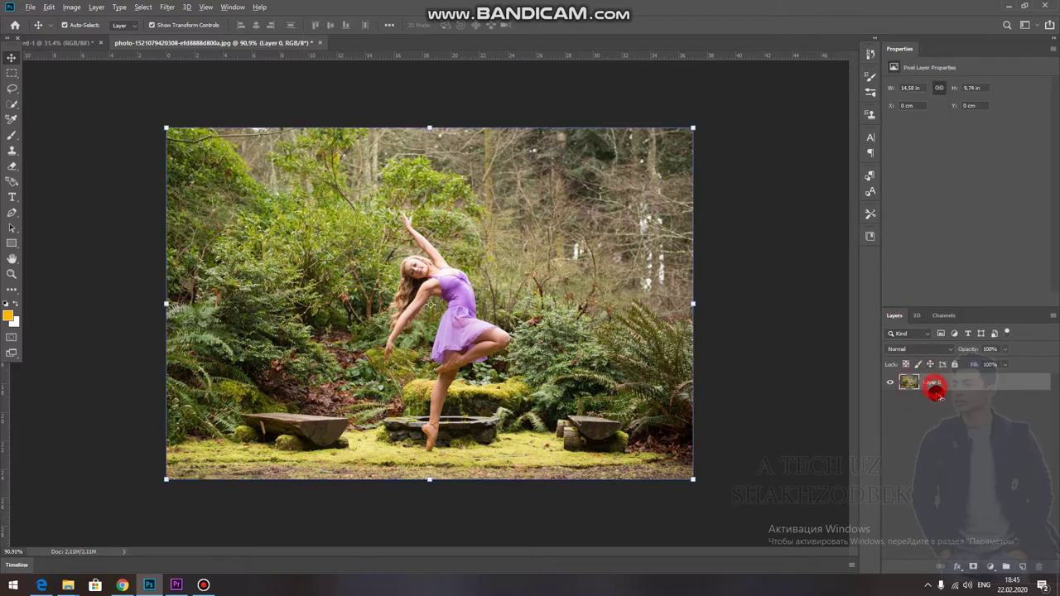
{"action": "left_click_drag", "start_coordinate": [932, 387], "coordinate": [940, 400]}
{"action": "left_click", "coordinate": [891, 400]}
{"action": "left_click", "coordinate": [938, 423]}
{"action": "left_click", "coordinate": [948, 386]}
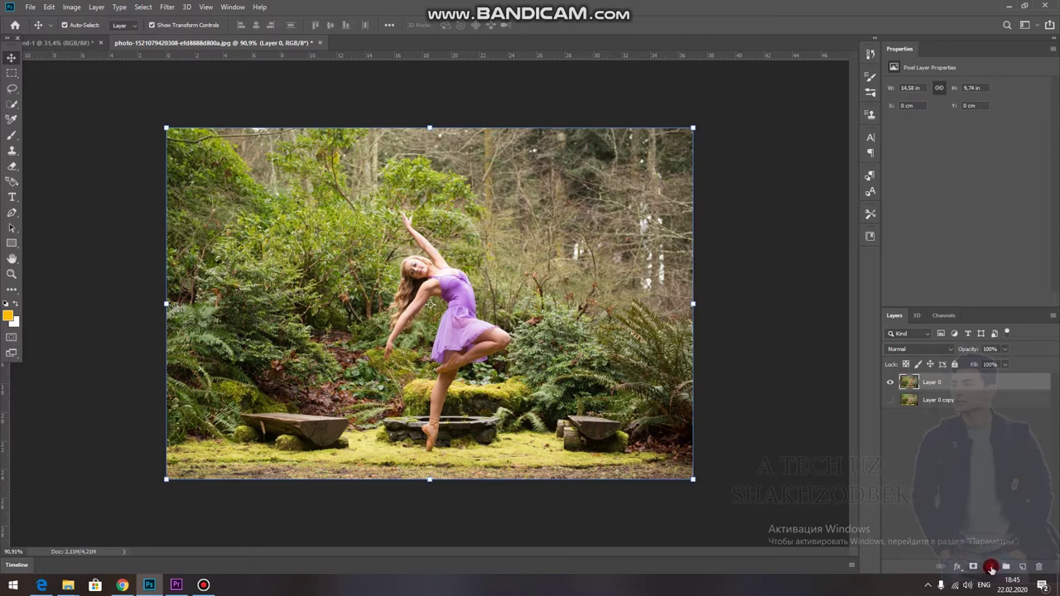
{"action": "left_click", "coordinate": [990, 566]}
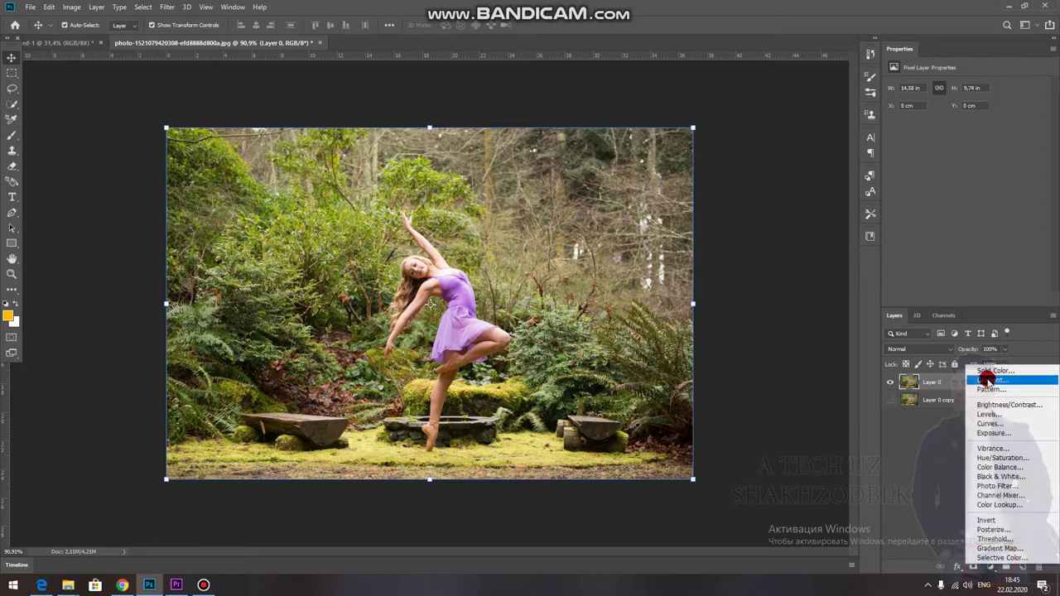
Add a Hue/Saturation adjustment layer, try the Hue slider, then leave Hue at 0
{"action": "left_click", "coordinate": [981, 458]}
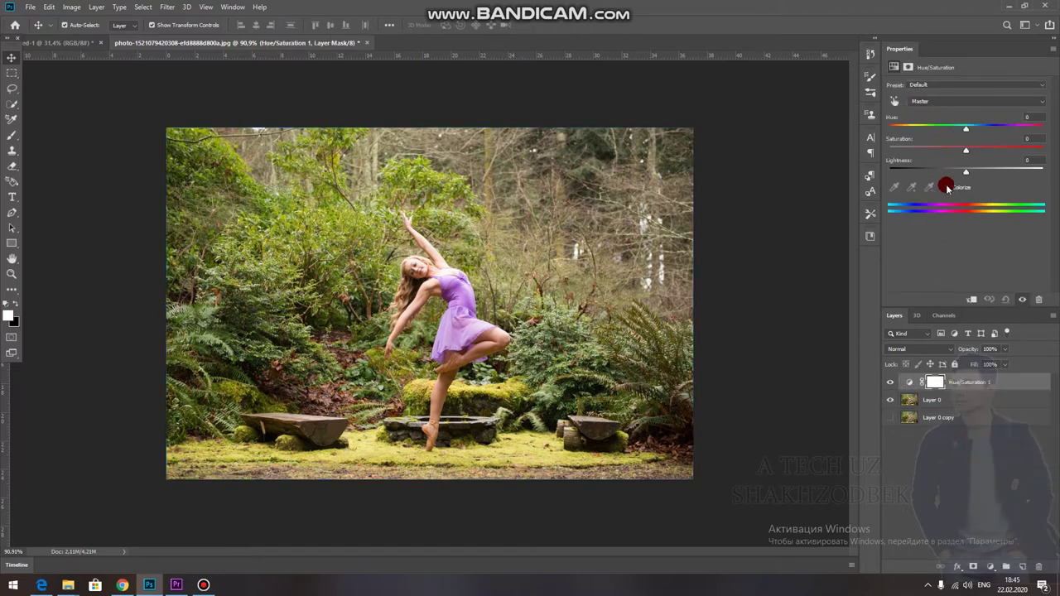
{"action": "mouse_move", "coordinate": [965, 129]}
{"action": "left_mouse_down"}
{"action": "mouse_move", "coordinate": [936, 139]}
{"action": "mouse_move", "coordinate": [978, 168]}
{"action": "mouse_move", "coordinate": [934, 172]}
{"action": "mouse_move", "coordinate": [950, 137]}
{"action": "left_mouse_up"}
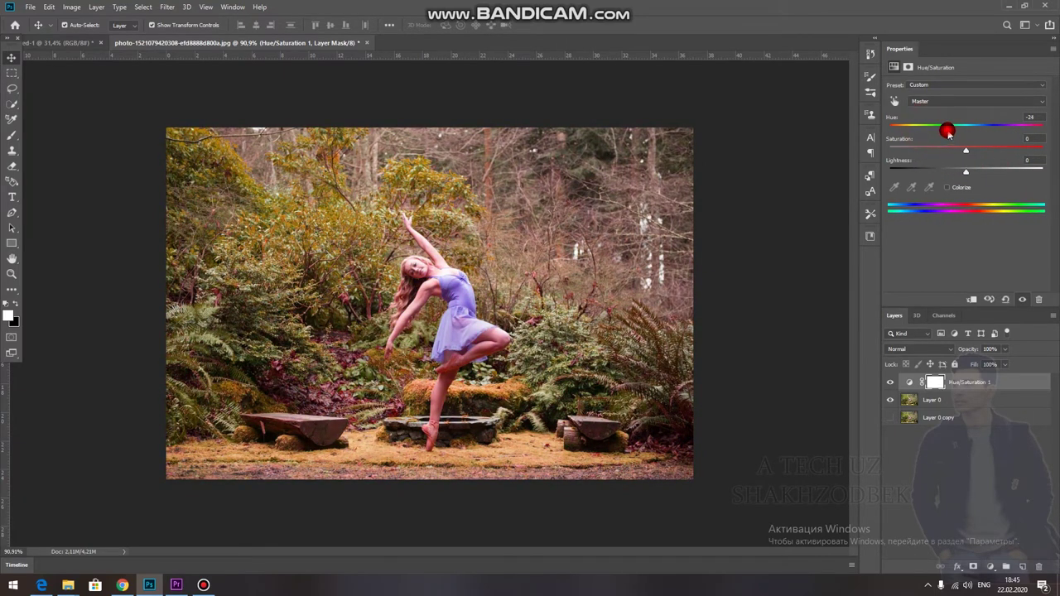
{"action": "left_click_drag", "start_coordinate": [948, 127], "coordinate": [952, 128]}
{"action": "left_click", "coordinate": [1032, 115]}
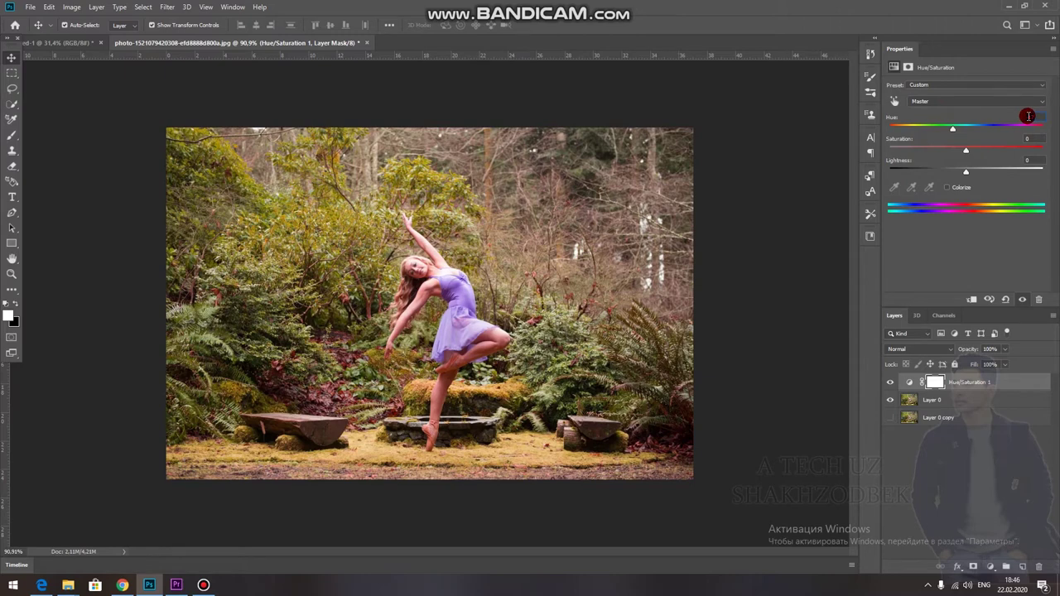
Preview the Yellow Boost and Old Style Hue/Saturation presets with small hue shifts
{"action": "left_click", "coordinate": [923, 84]}
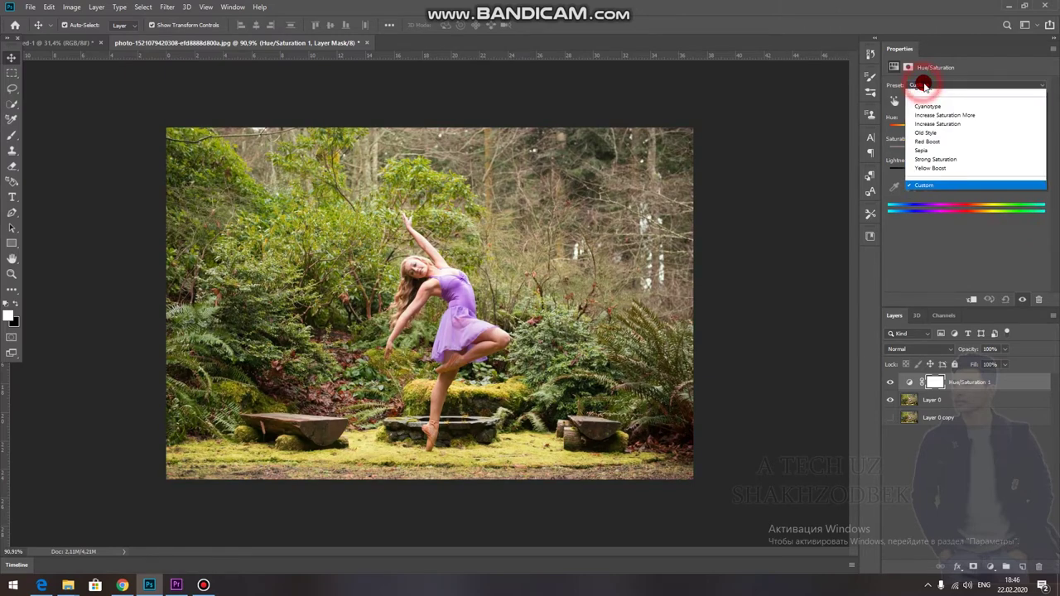
{"action": "left_click", "coordinate": [931, 168]}
{"action": "mouse_move", "coordinate": [970, 129]}
{"action": "left_mouse_down"}
{"action": "mouse_move", "coordinate": [939, 129]}
{"action": "mouse_move", "coordinate": [967, 132]}
{"action": "left_mouse_up"}
{"action": "left_click", "coordinate": [936, 84]}
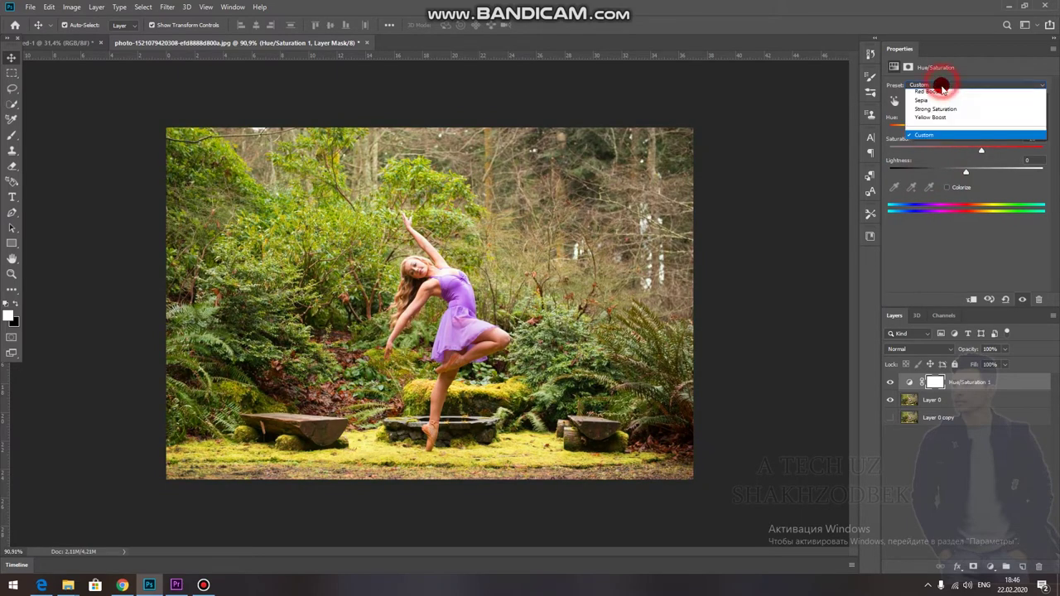
{"action": "left_click", "coordinate": [936, 138]}
{"action": "mouse_move", "coordinate": [965, 129]}
{"action": "left_mouse_down"}
{"action": "mouse_move", "coordinate": [991, 128]}
{"action": "mouse_move", "coordinate": [937, 138]}
{"action": "left_mouse_up"}
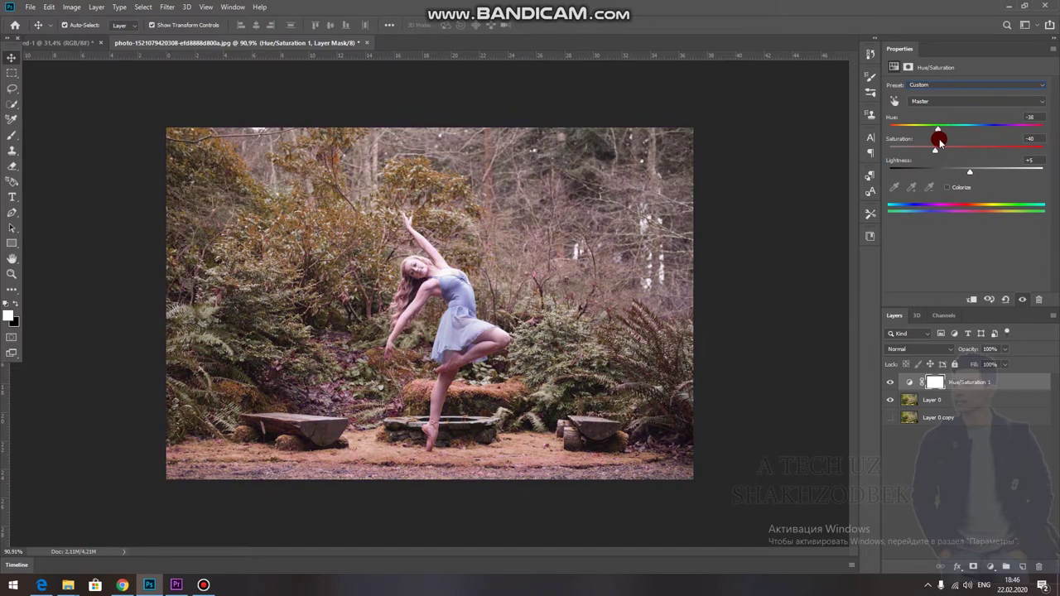
Return the Hue/Saturation adjustment to the Default preset with hue 0
{"action": "left_click", "coordinate": [936, 85]}
{"action": "left_click", "coordinate": [933, 87]}
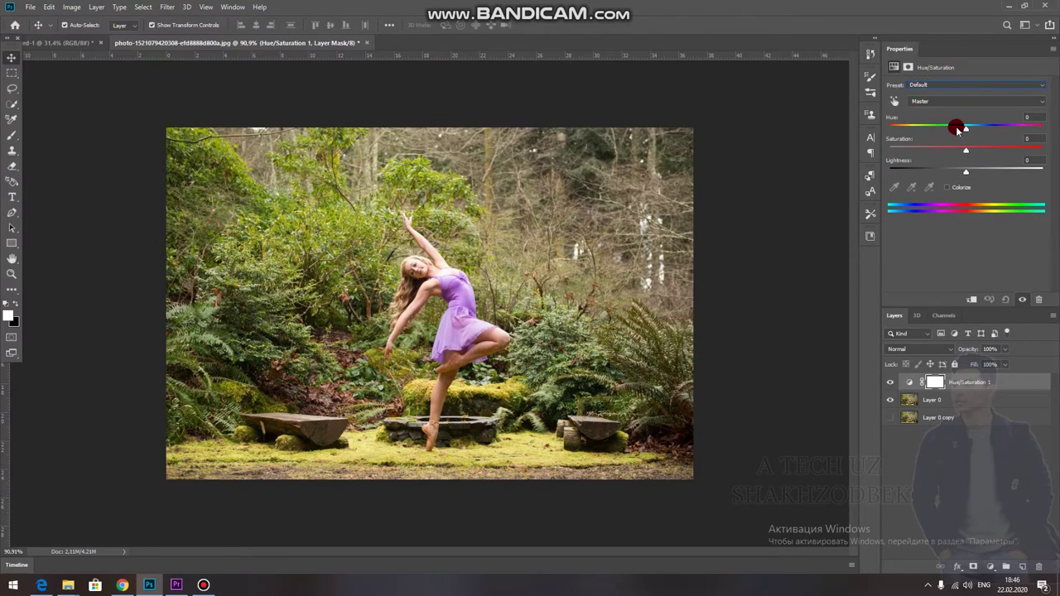
{"action": "left_click", "coordinate": [927, 86]}
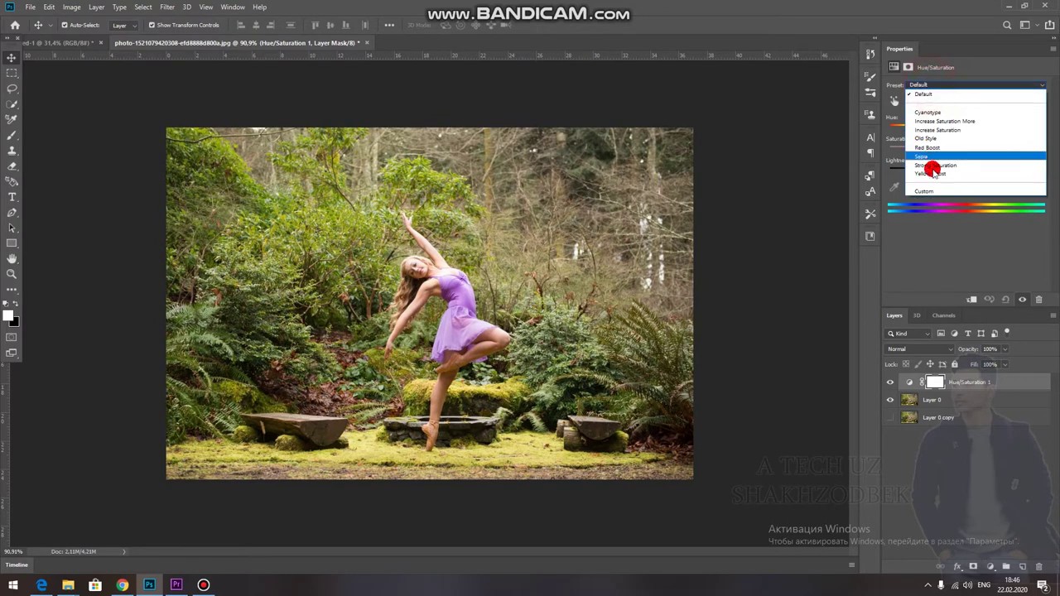
{"action": "left_click", "coordinate": [935, 94]}
{"action": "left_click", "coordinate": [934, 101]}
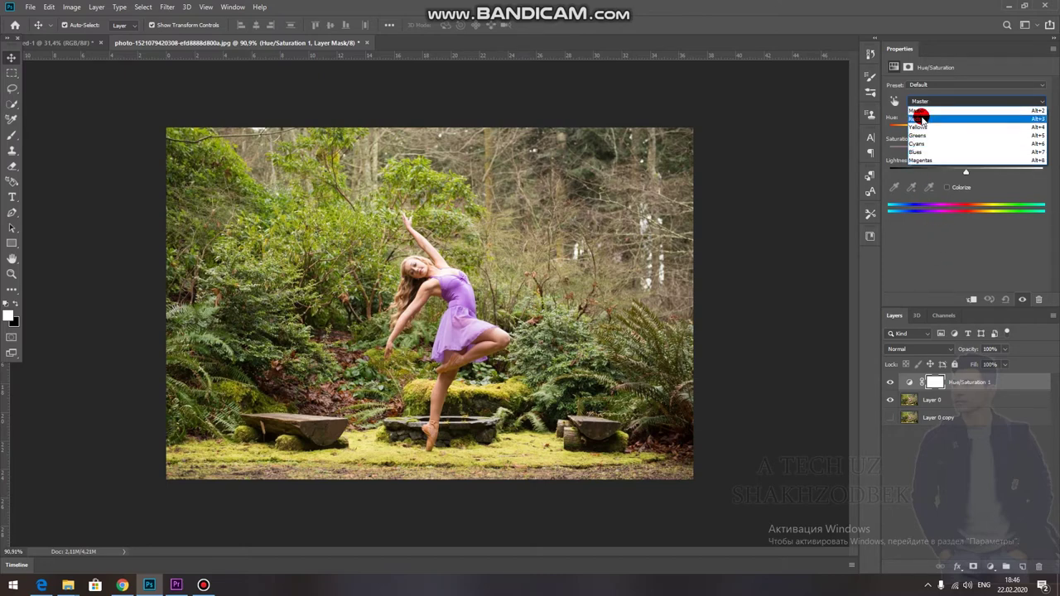
Shift the Reds range hue toward purple, then nudge the Greens range hue slightly negative
{"action": "left_click", "coordinate": [921, 119]}
{"action": "left_click", "coordinate": [966, 130]}
{"action": "mouse_move", "coordinate": [966, 130]}
{"action": "left_mouse_down"}
{"action": "mouse_move", "coordinate": [898, 137]}
{"action": "mouse_move", "coordinate": [1018, 138]}
{"action": "mouse_move", "coordinate": [898, 159]}
{"action": "mouse_move", "coordinate": [1048, 160]}
{"action": "mouse_move", "coordinate": [881, 175]}
{"action": "mouse_move", "coordinate": [958, 178]}
{"action": "left_mouse_up"}
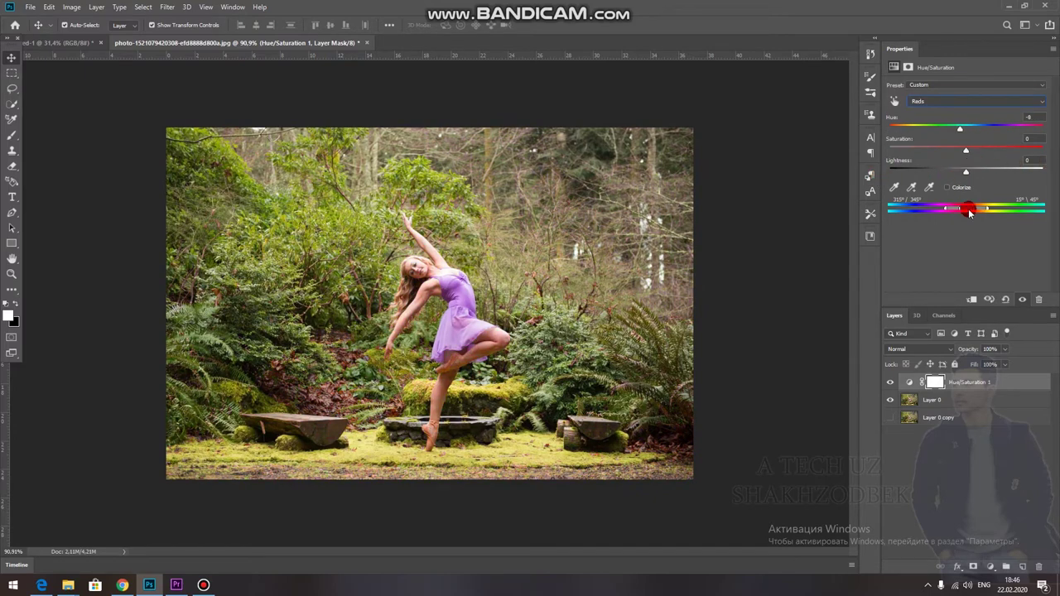
{"action": "left_click", "coordinate": [918, 101]}
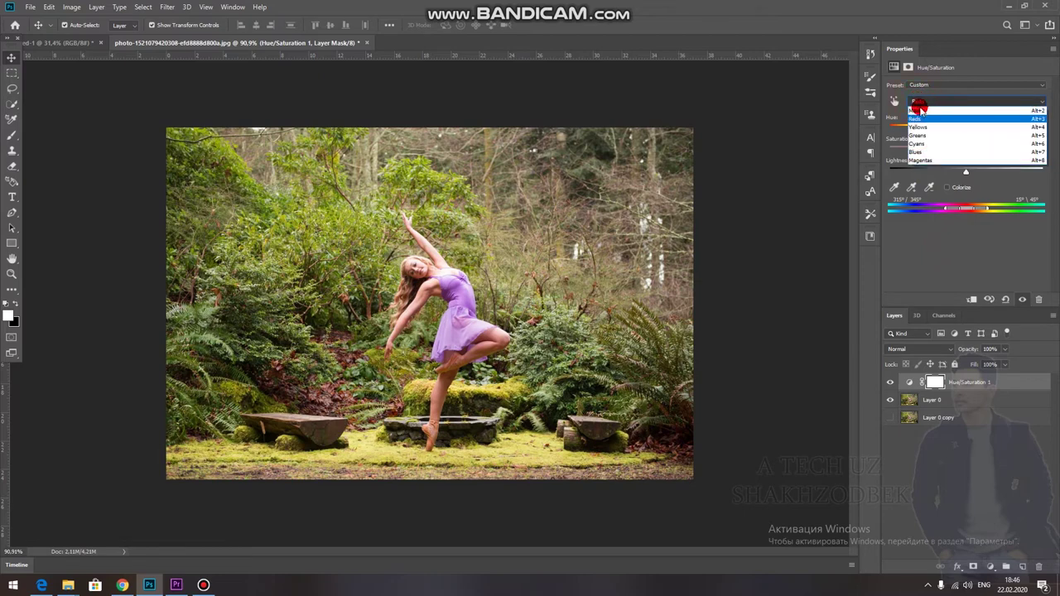
{"action": "left_click", "coordinate": [922, 135]}
{"action": "left_click", "coordinate": [966, 131]}
{"action": "mouse_move", "coordinate": [967, 130]}
{"action": "left_mouse_down"}
{"action": "mouse_move", "coordinate": [1029, 141]}
{"action": "mouse_move", "coordinate": [924, 141]}
{"action": "left_mouse_up"}
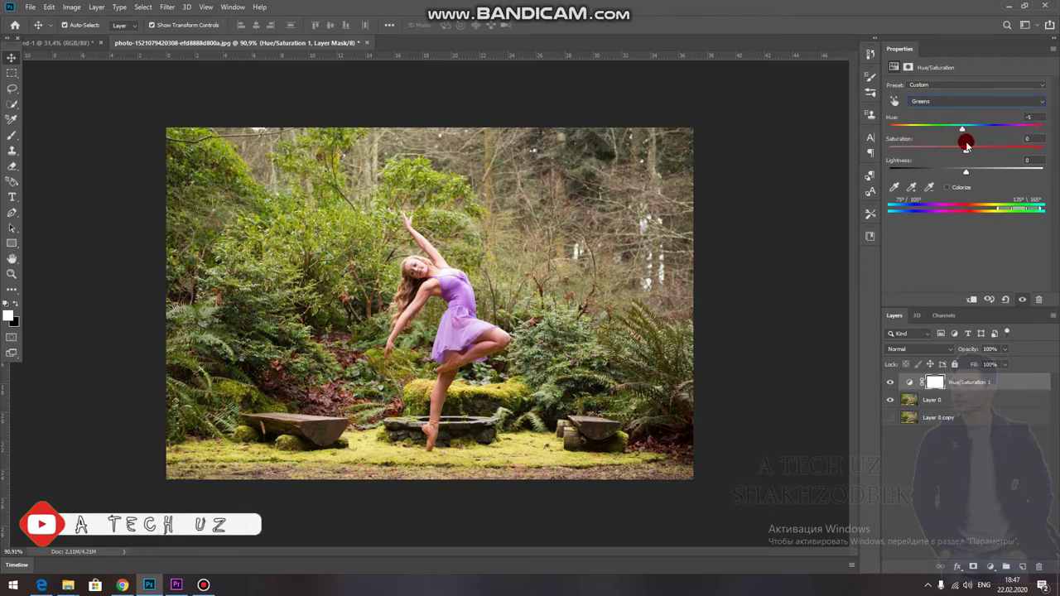
Set the Yellows range to Hue -41, Saturation -91, Lightness -4, greying the foliage
{"action": "left_click", "coordinate": [934, 101]}
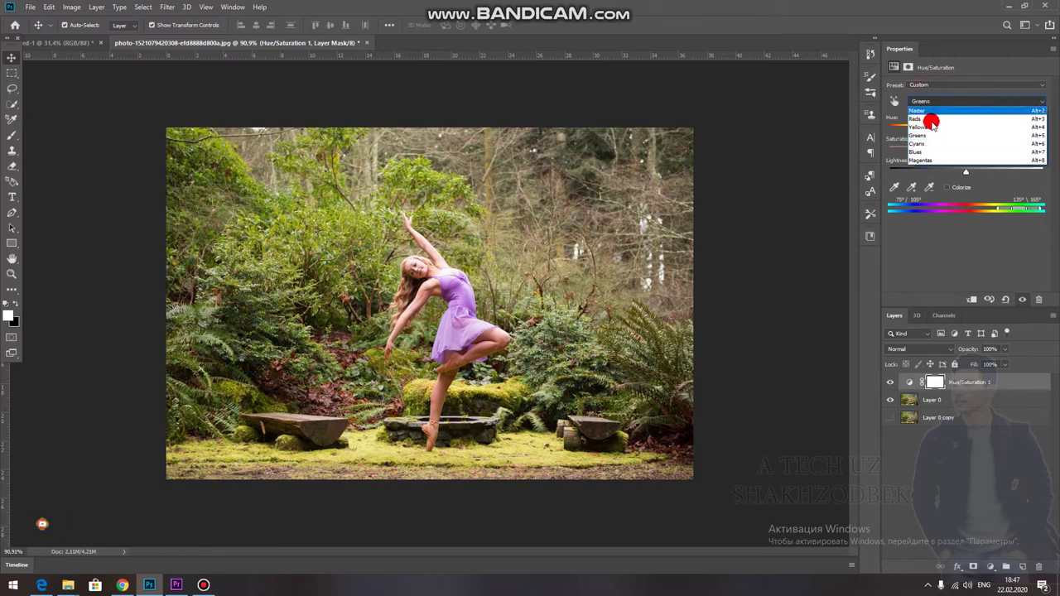
{"action": "left_click", "coordinate": [915, 126]}
{"action": "mouse_move", "coordinate": [936, 126]}
{"action": "left_mouse_down"}
{"action": "mouse_move", "coordinate": [910, 130]}
{"action": "mouse_move", "coordinate": [933, 141]}
{"action": "left_mouse_up"}
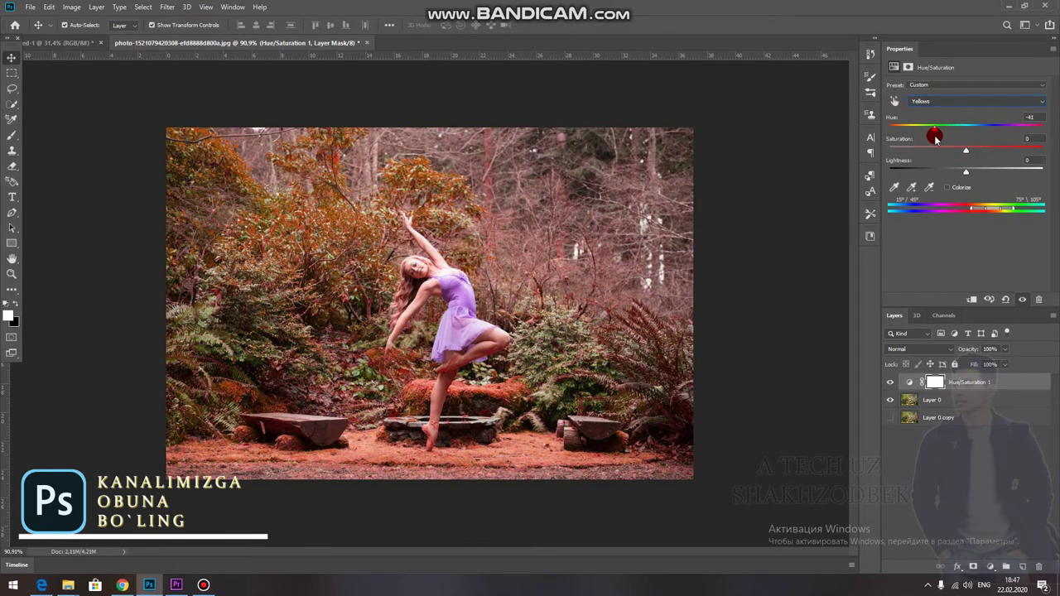
{"action": "left_click_drag", "start_coordinate": [966, 150], "coordinate": [945, 154]}
{"action": "mouse_move", "coordinate": [945, 154]}
{"action": "left_mouse_down"}
{"action": "mouse_move", "coordinate": [937, 130]}
{"action": "mouse_move", "coordinate": [958, 152]}
{"action": "mouse_move", "coordinate": [938, 128]}
{"action": "mouse_move", "coordinate": [1033, 135]}
{"action": "mouse_move", "coordinate": [1016, 138]}
{"action": "left_mouse_up"}
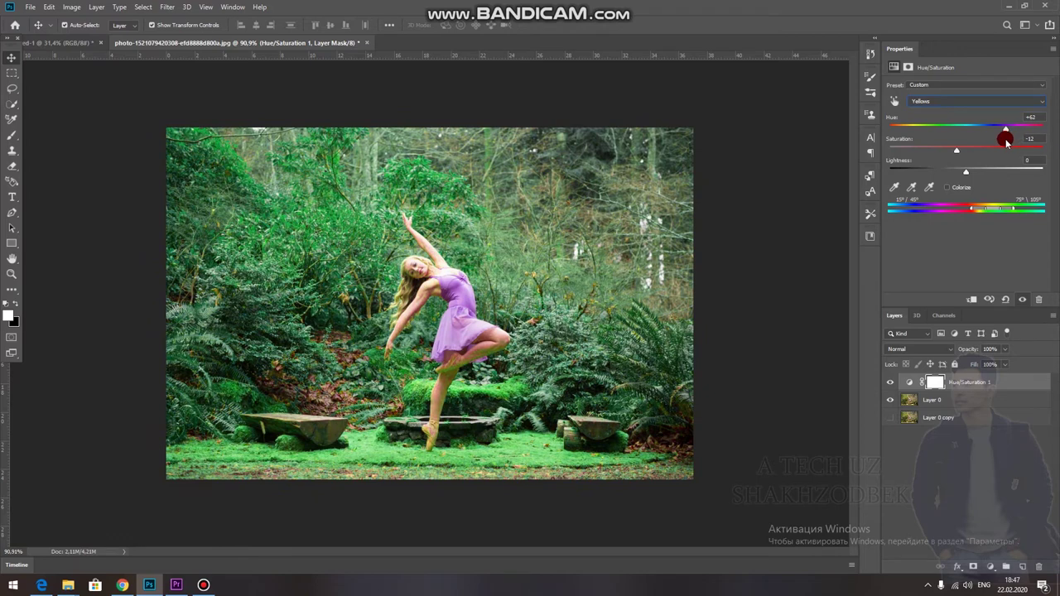
{"action": "mouse_move", "coordinate": [1006, 138]}
{"action": "left_mouse_down"}
{"action": "mouse_move", "coordinate": [906, 142]}
{"action": "mouse_move", "coordinate": [933, 146]}
{"action": "left_mouse_up"}
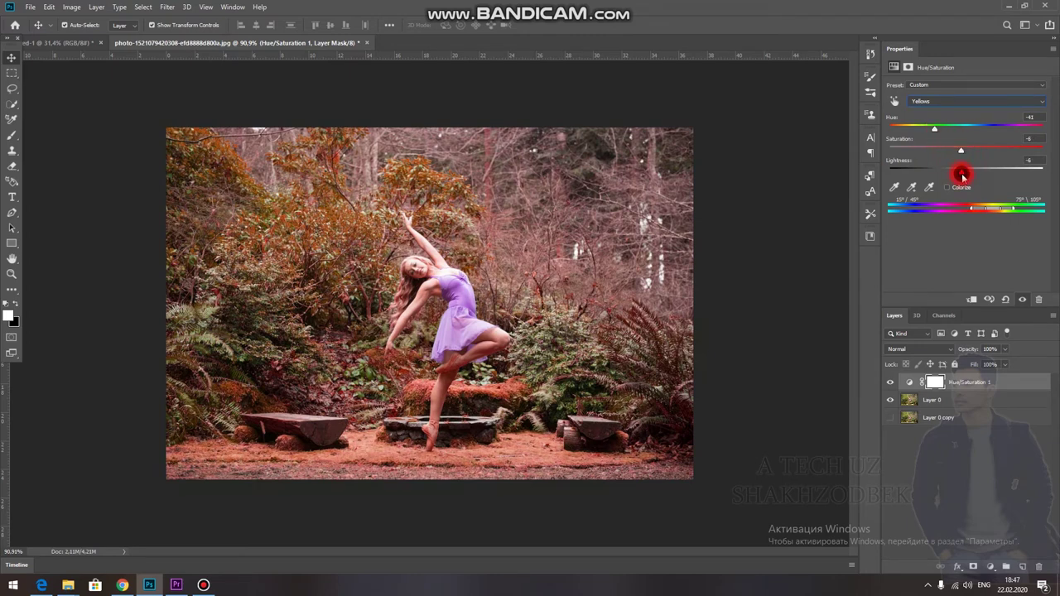
{"action": "mouse_move", "coordinate": [961, 152]}
{"action": "left_mouse_down"}
{"action": "mouse_move", "coordinate": [863, 166]}
{"action": "mouse_move", "coordinate": [889, 157]}
{"action": "left_mouse_up"}
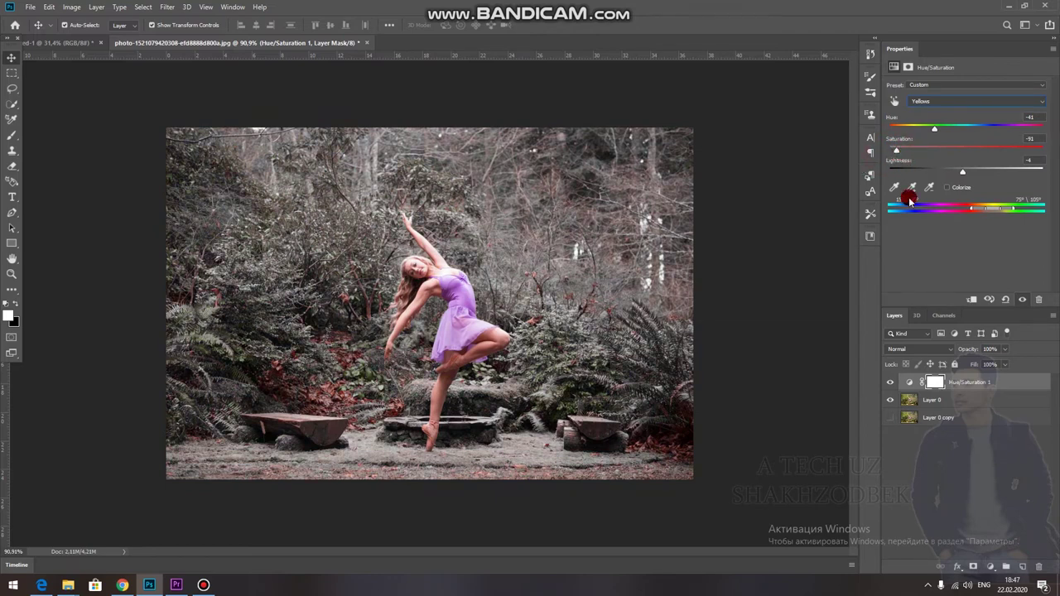
{"action": "left_click", "coordinate": [925, 458]}
{"action": "left_click", "coordinate": [969, 382]}
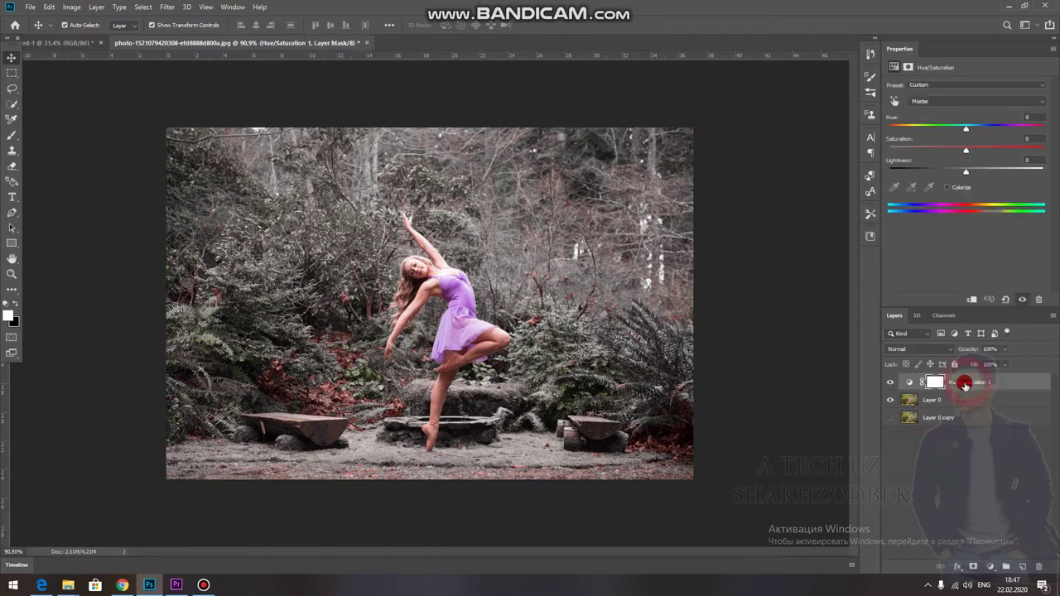
Create an empty Layer 1 above Hue/Saturation 1, keep Normal blend mode, and make Layer 1 active
{"action": "left_click", "coordinate": [949, 481]}
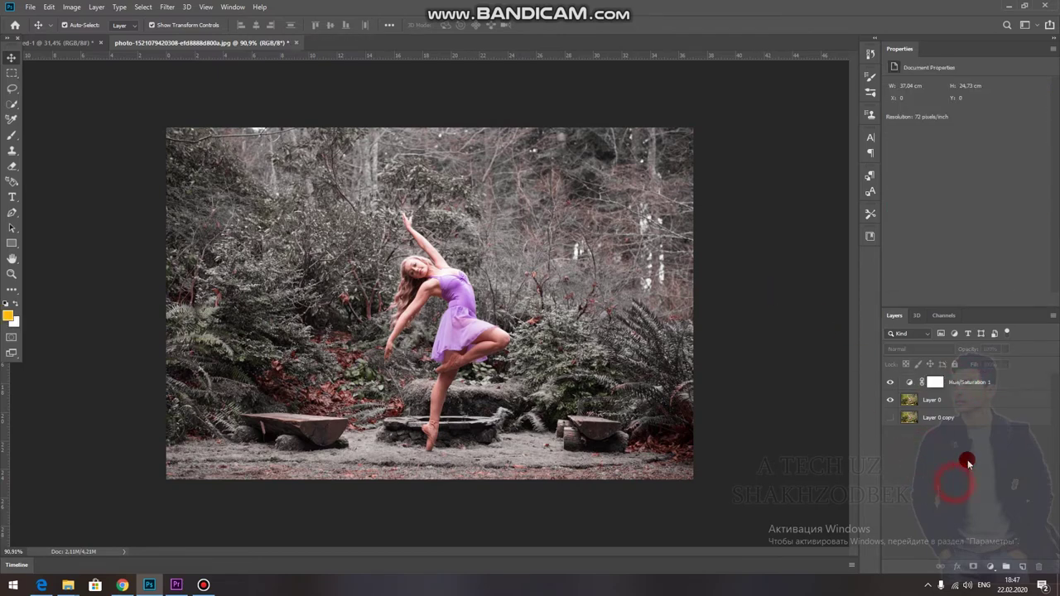
{"action": "left_click", "coordinate": [1023, 568]}
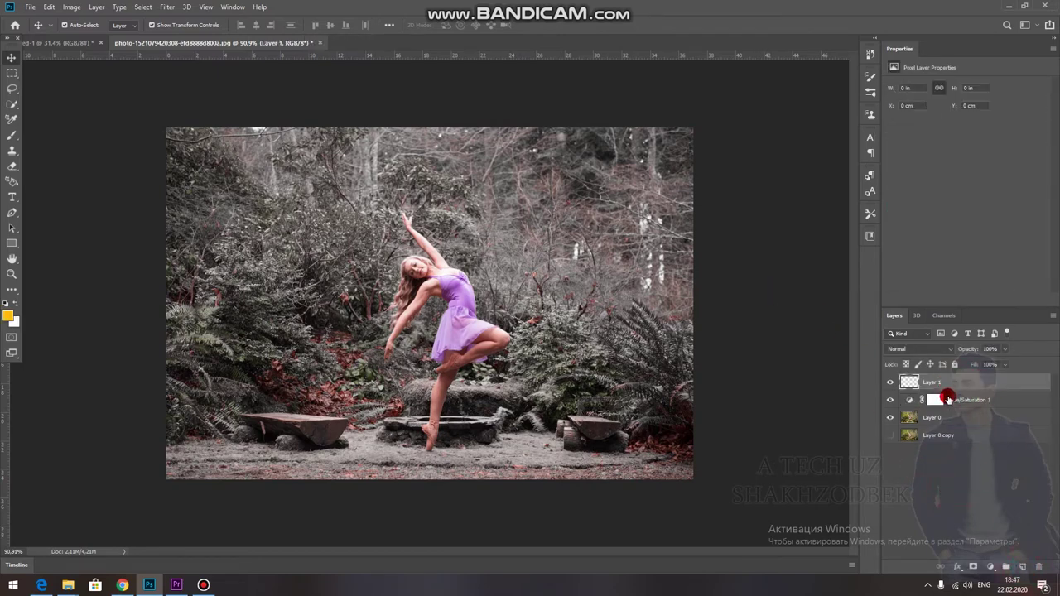
{"action": "left_click", "coordinate": [965, 401]}
{"action": "left_click", "coordinate": [927, 351]}
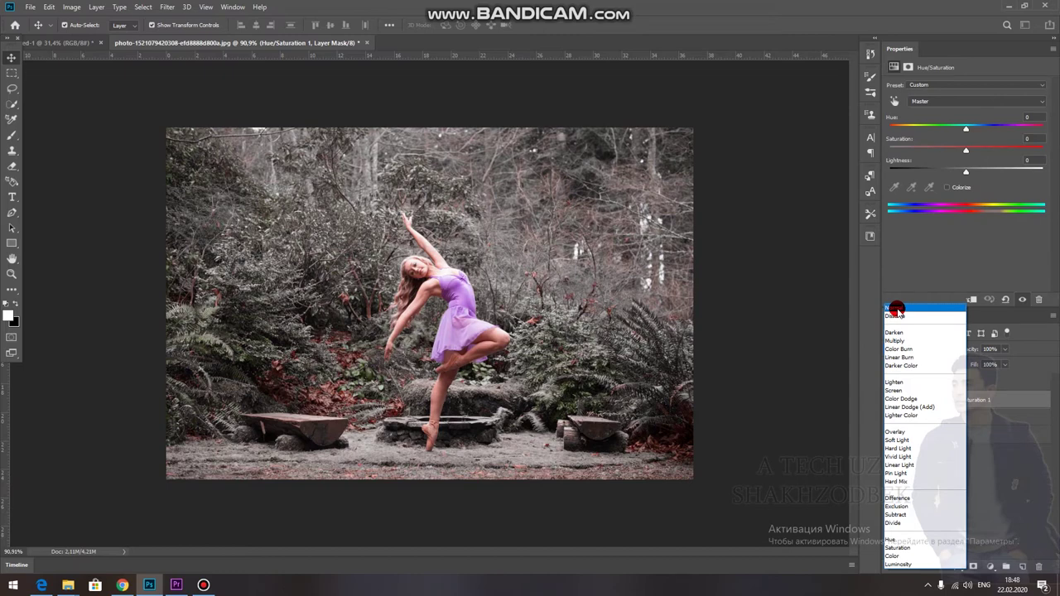
{"action": "left_click", "coordinate": [896, 309]}
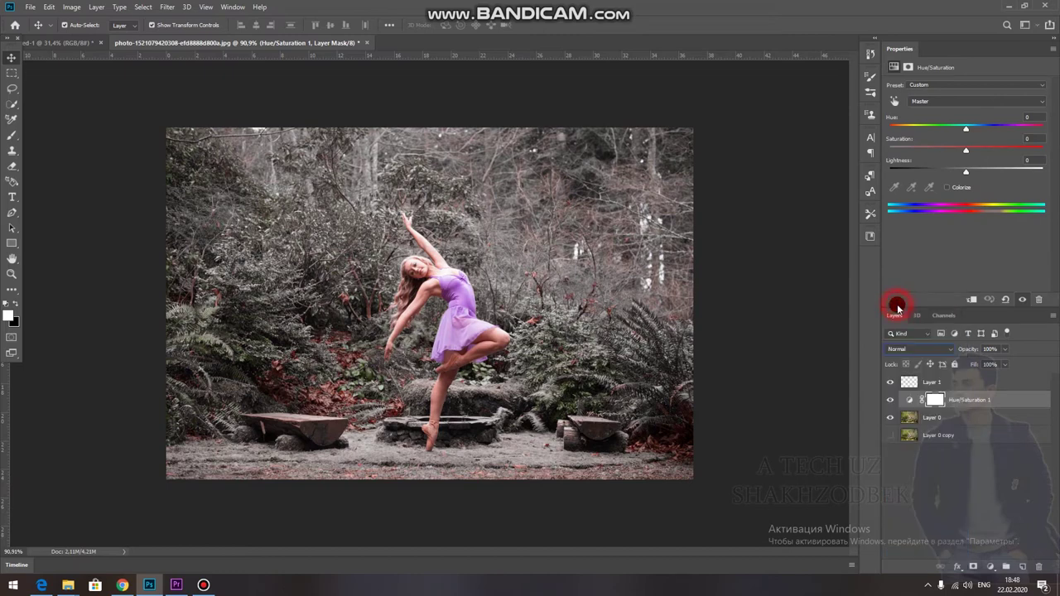
{"action": "left_click", "coordinate": [951, 499]}
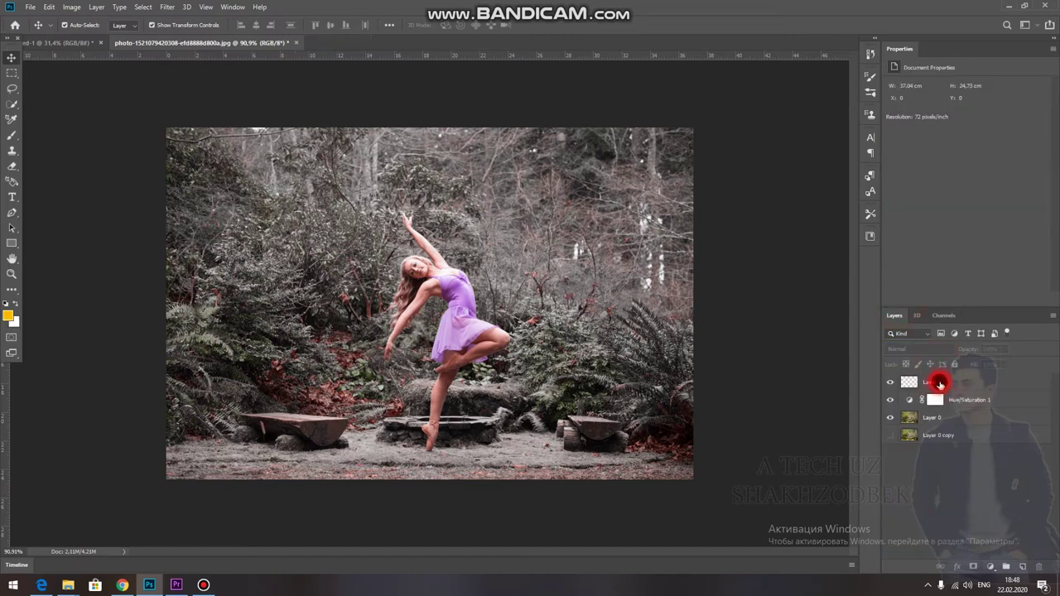
{"action": "left_click", "coordinate": [940, 383]}
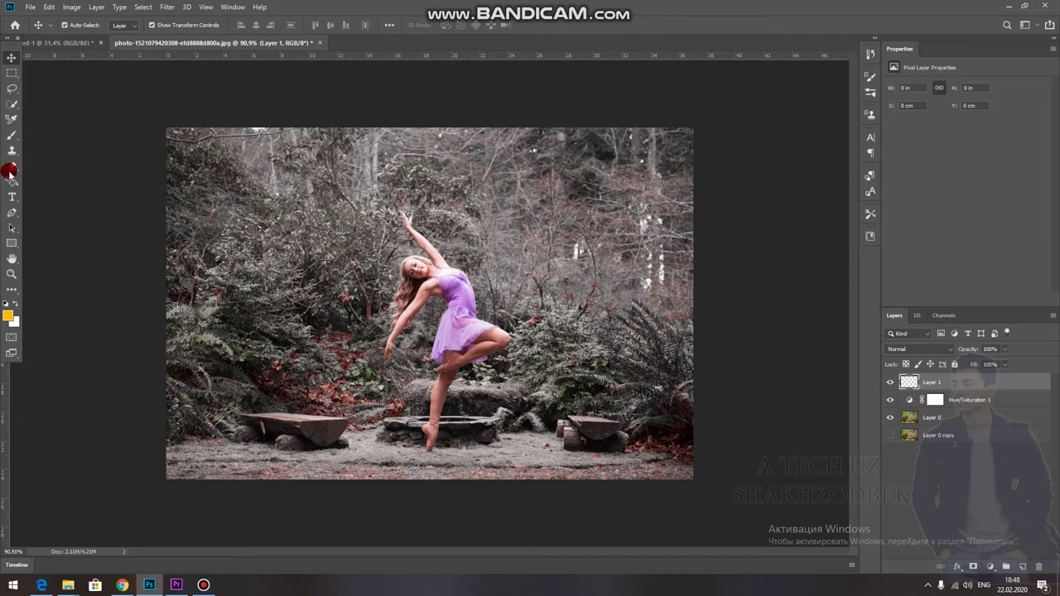
Choose the regular Brush tool and set the foreground colour to a bright orange
{"action": "left_click", "coordinate": [10, 137]}
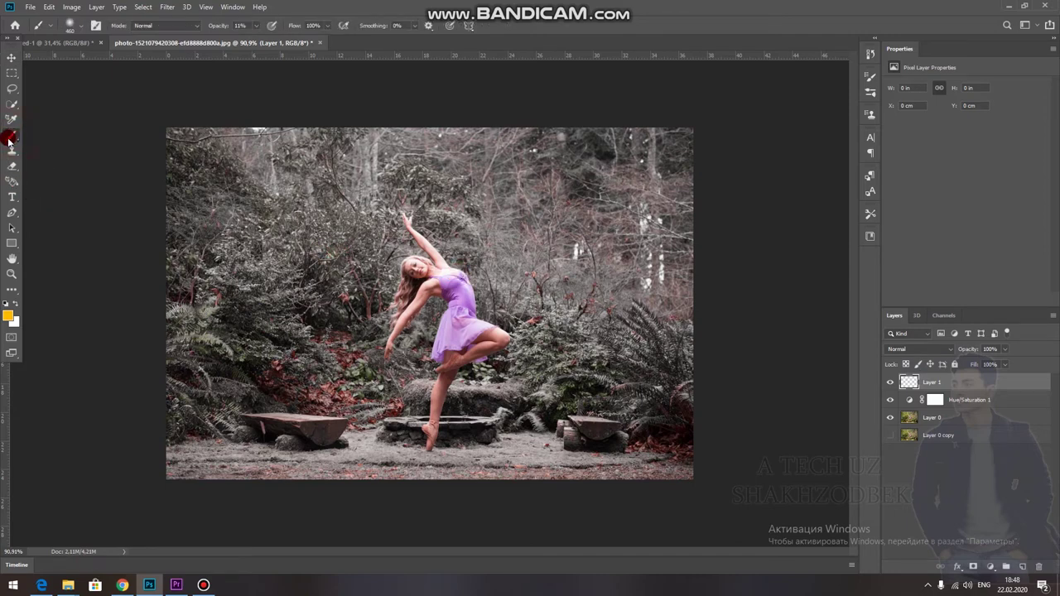
{"action": "right_click", "coordinate": [10, 139]}
{"action": "left_click", "coordinate": [49, 133]}
{"action": "left_click", "coordinate": [7, 319]}
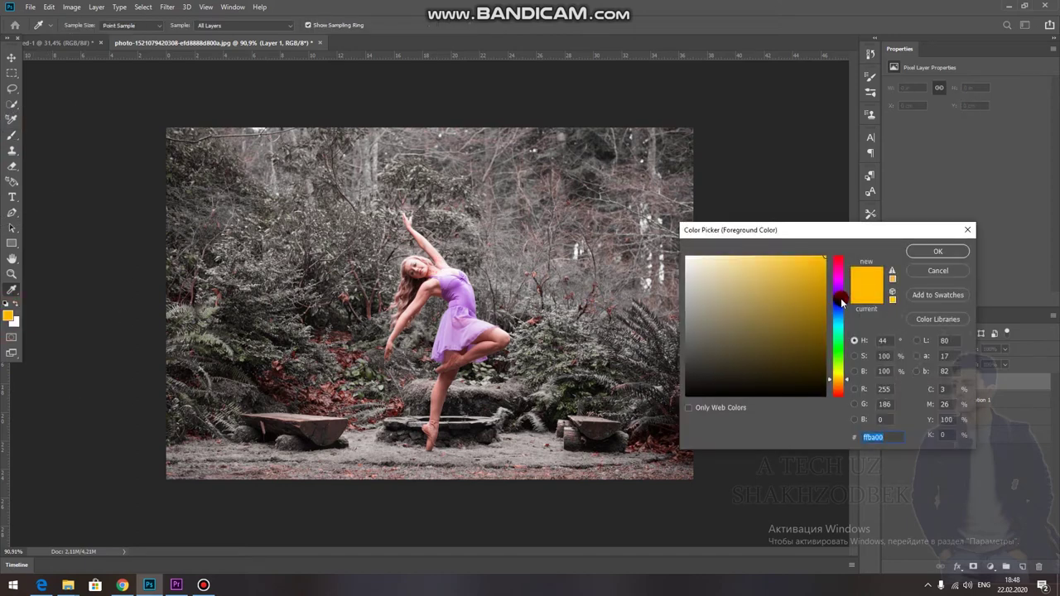
{"action": "left_click", "coordinate": [838, 328]}
{"action": "mouse_move", "coordinate": [840, 351]}
{"action": "left_mouse_down"}
{"action": "mouse_move", "coordinate": [838, 296]}
{"action": "mouse_move", "coordinate": [850, 381]}
{"action": "left_mouse_up"}
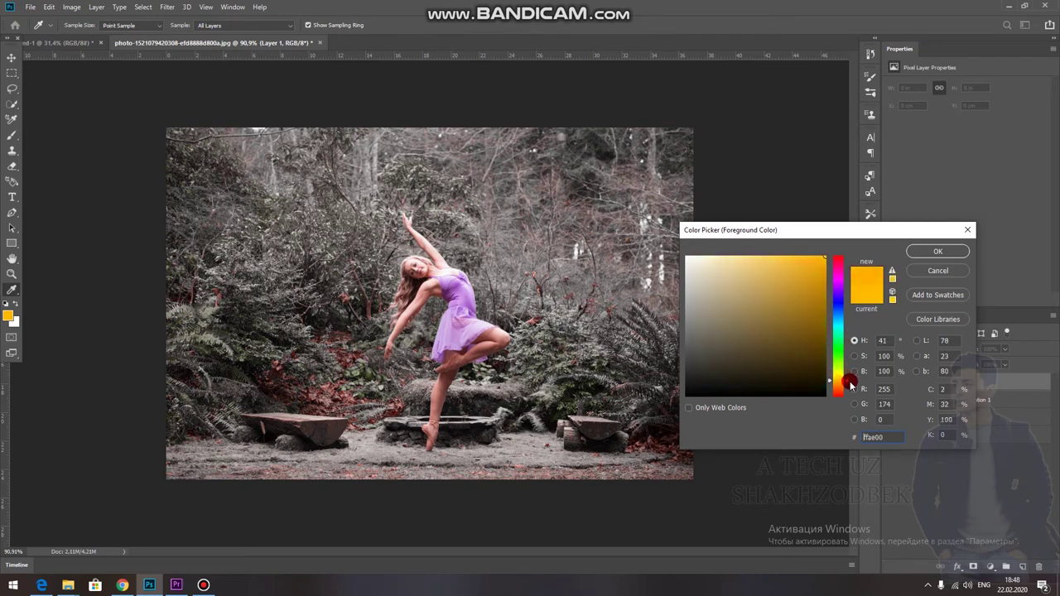
{"action": "left_click_drag", "start_coordinate": [851, 386], "coordinate": [850, 387]}
{"action": "mouse_move", "coordinate": [803, 277]}
{"action": "left_mouse_down"}
{"action": "mouse_move", "coordinate": [796, 291]}
{"action": "mouse_move", "coordinate": [817, 270]}
{"action": "mouse_move", "coordinate": [801, 267]}
{"action": "left_mouse_up"}
{"action": "left_click", "coordinate": [920, 254]}
Paint orange over the upper-right trees and around the raised arm at 53% brush opacity
{"action": "mouse_move", "coordinate": [629, 186]}
{"action": "left_mouse_down"}
{"action": "mouse_move", "coordinate": [624, 170]}
{"action": "mouse_move", "coordinate": [668, 160]}
{"action": "mouse_move", "coordinate": [574, 173]}
{"action": "mouse_move", "coordinate": [599, 160]}
{"action": "mouse_move", "coordinate": [666, 182]}
{"action": "mouse_move", "coordinate": [670, 284]}
{"action": "mouse_move", "coordinate": [511, 208]}
{"action": "mouse_move", "coordinate": [504, 166]}
{"action": "mouse_move", "coordinate": [601, 293]}
{"action": "mouse_move", "coordinate": [635, 397]}
{"action": "mouse_move", "coordinate": [621, 303]}
{"action": "left_mouse_up"}
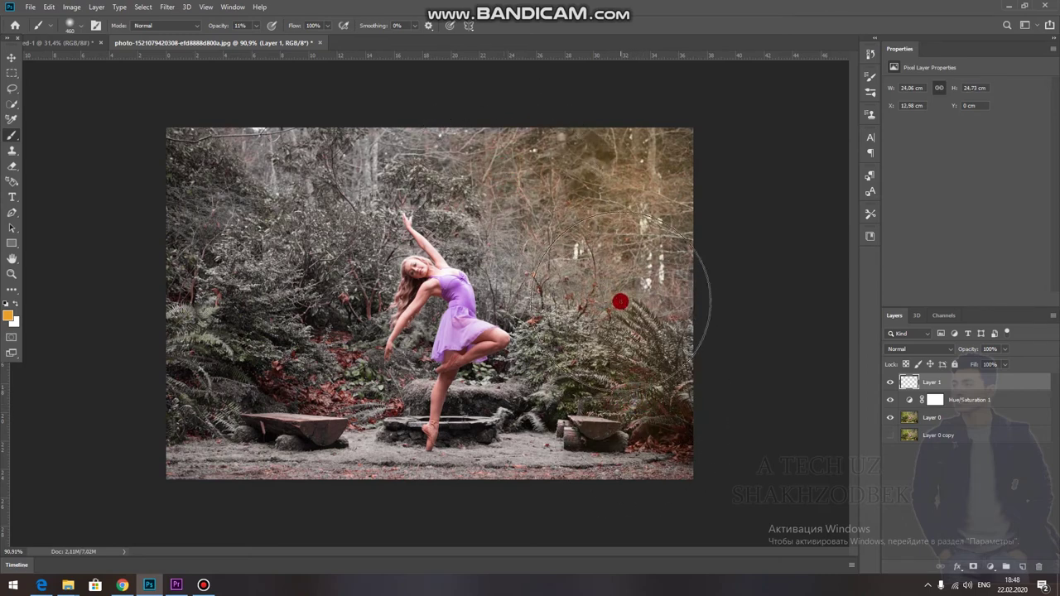
{"action": "key", "text": "ctrl+z"}
{"action": "key", "text": "ctrl+z"}
{"action": "key", "text": "ctrl+z"}
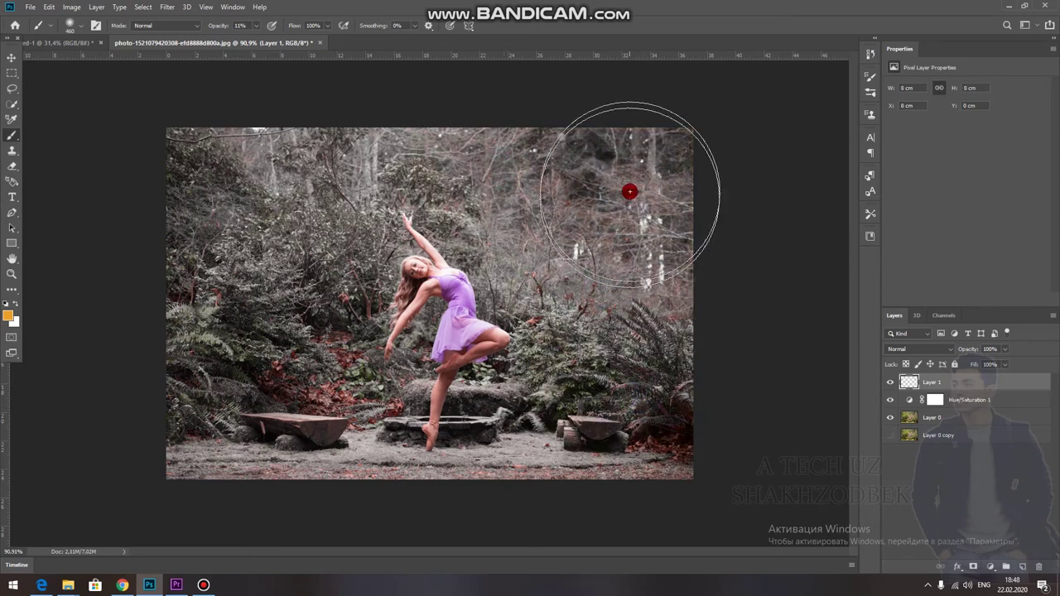
{"action": "left_click", "coordinate": [577, 149]}
{"action": "mouse_move", "coordinate": [478, 307]}
{"action": "left_mouse_down"}
{"action": "mouse_move", "coordinate": [514, 218]}
{"action": "mouse_move", "coordinate": [565, 152]}
{"action": "mouse_move", "coordinate": [558, 182]}
{"action": "left_mouse_up"}
{"action": "key", "text": "ctrl+z"}
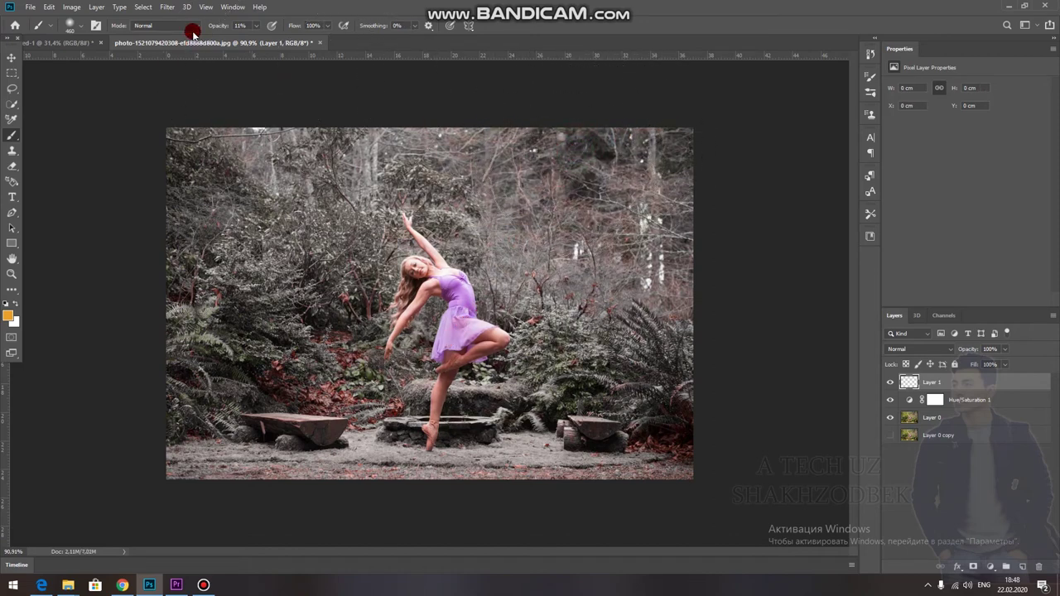
{"action": "left_click", "coordinate": [257, 26]}
{"action": "left_click_drag", "start_coordinate": [257, 39], "coordinate": [274, 36]}
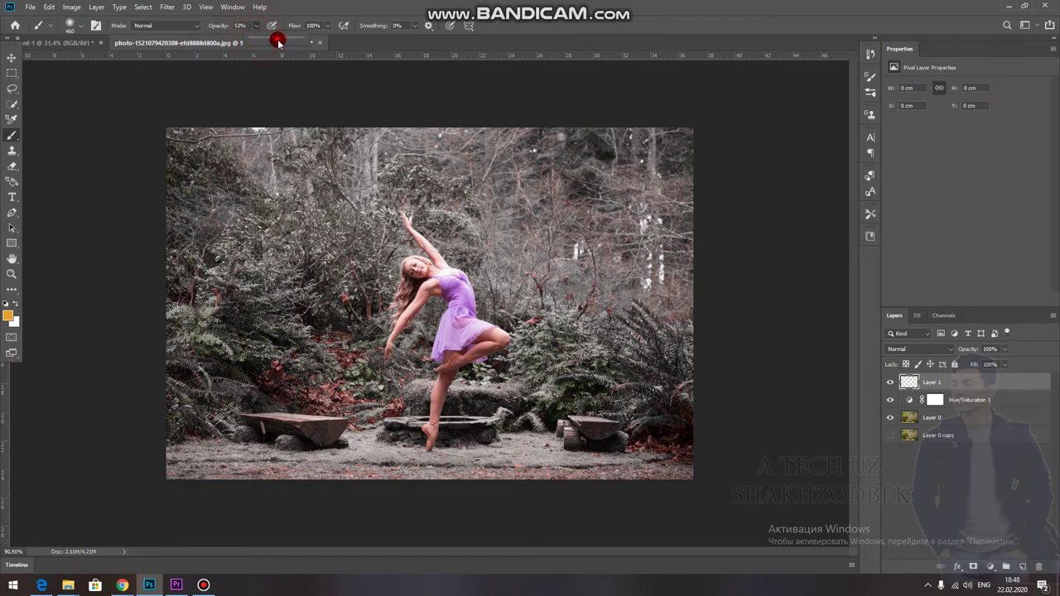
{"action": "mouse_move", "coordinate": [662, 201]}
{"action": "left_mouse_down"}
{"action": "mouse_move", "coordinate": [632, 161]}
{"action": "mouse_move", "coordinate": [425, 236]}
{"action": "mouse_move", "coordinate": [698, 253]}
{"action": "left_mouse_up"}
{"action": "mouse_move", "coordinate": [580, 235]}
{"action": "left_mouse_down"}
{"action": "mouse_move", "coordinate": [481, 217]}
{"action": "mouse_move", "coordinate": [655, 163]}
{"action": "mouse_move", "coordinate": [605, 147]}
{"action": "mouse_move", "coordinate": [620, 144]}
{"action": "left_mouse_up"}
{"action": "left_click_drag", "start_coordinate": [671, 219], "coordinate": [693, 237]}
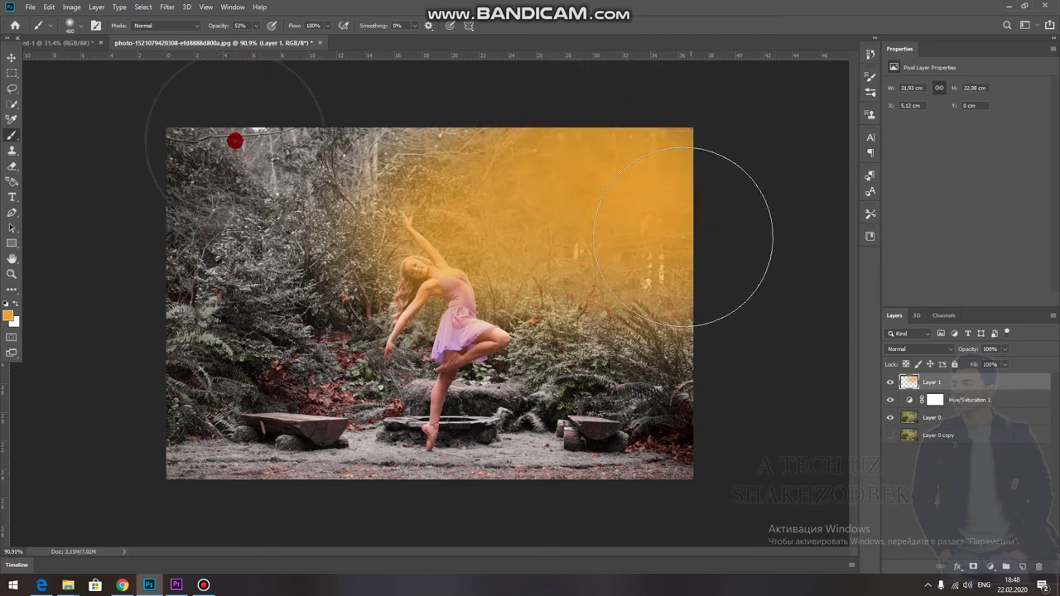
{"action": "left_click", "coordinate": [12, 58]}
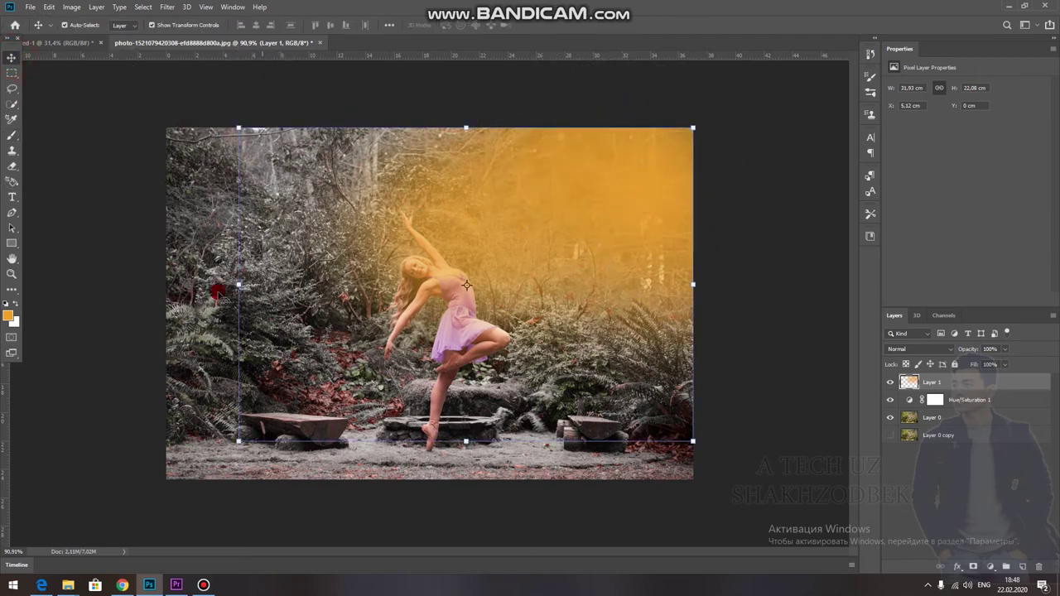
Scale the orange glow to about 74%, rotate it about -19°, then move and enlarge it toward the top right
{"action": "left_click_drag", "start_coordinate": [238, 285], "coordinate": [355, 279]}
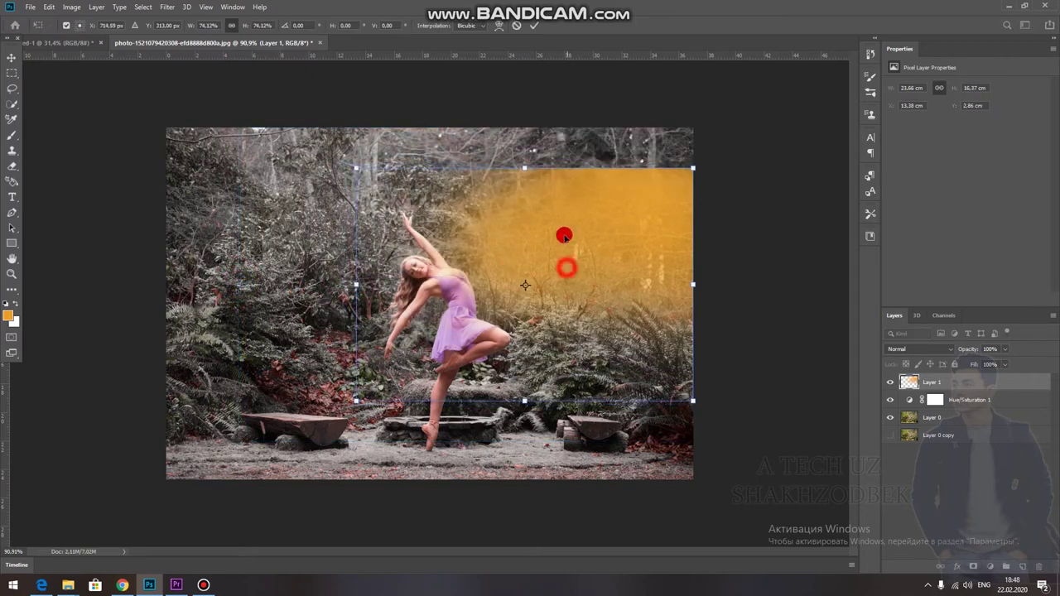
{"action": "left_click_drag", "start_coordinate": [568, 269], "coordinate": [556, 194]}
{"action": "left_click_drag", "start_coordinate": [318, 324], "coordinate": [486, 304]}
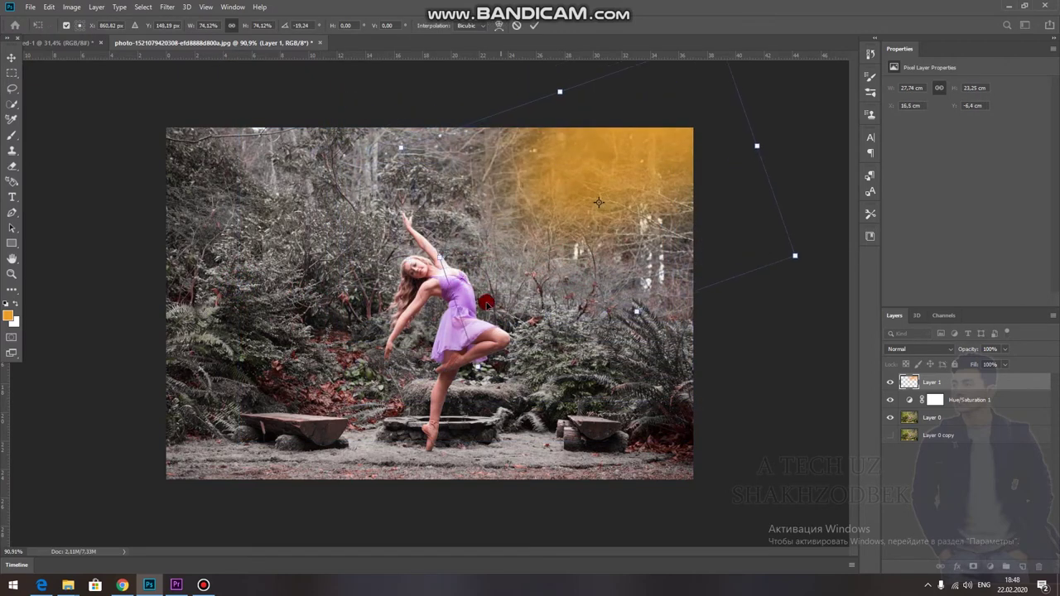
{"action": "mouse_move", "coordinate": [480, 371]}
{"action": "left_mouse_down"}
{"action": "mouse_move", "coordinate": [515, 298]}
{"action": "mouse_move", "coordinate": [471, 447]}
{"action": "left_mouse_up"}
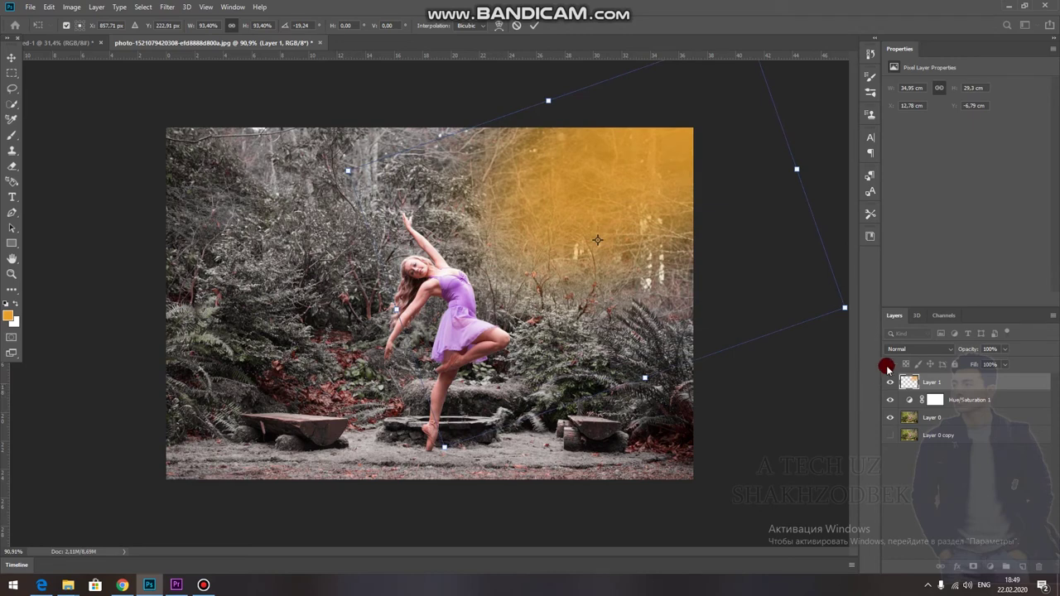
{"action": "left_click", "coordinate": [893, 350]}
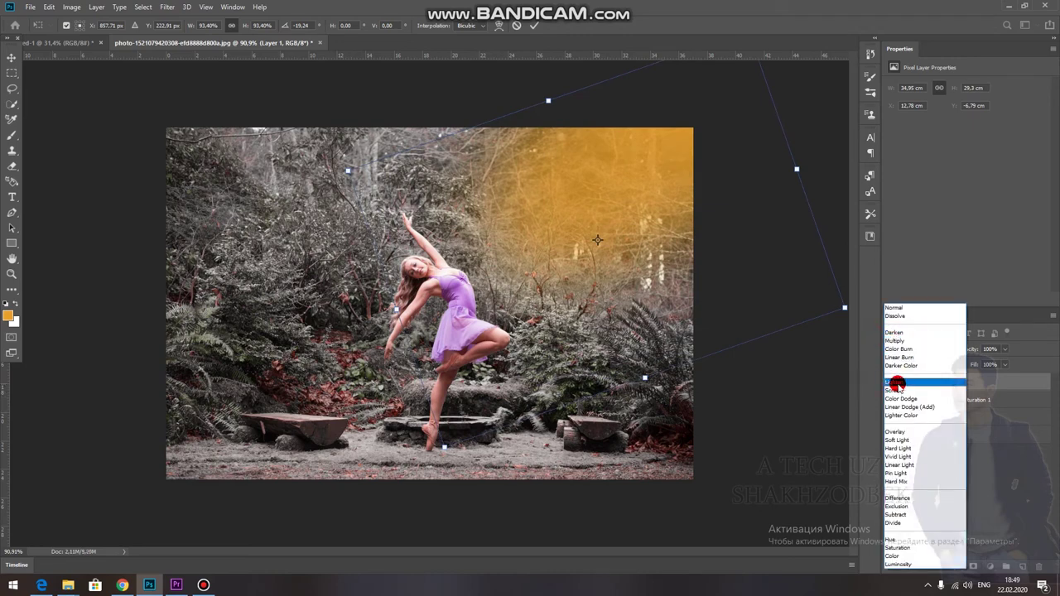
Set Layer 1's blend mode to Lighten after trying other modes
{"action": "left_click", "coordinate": [895, 382]}
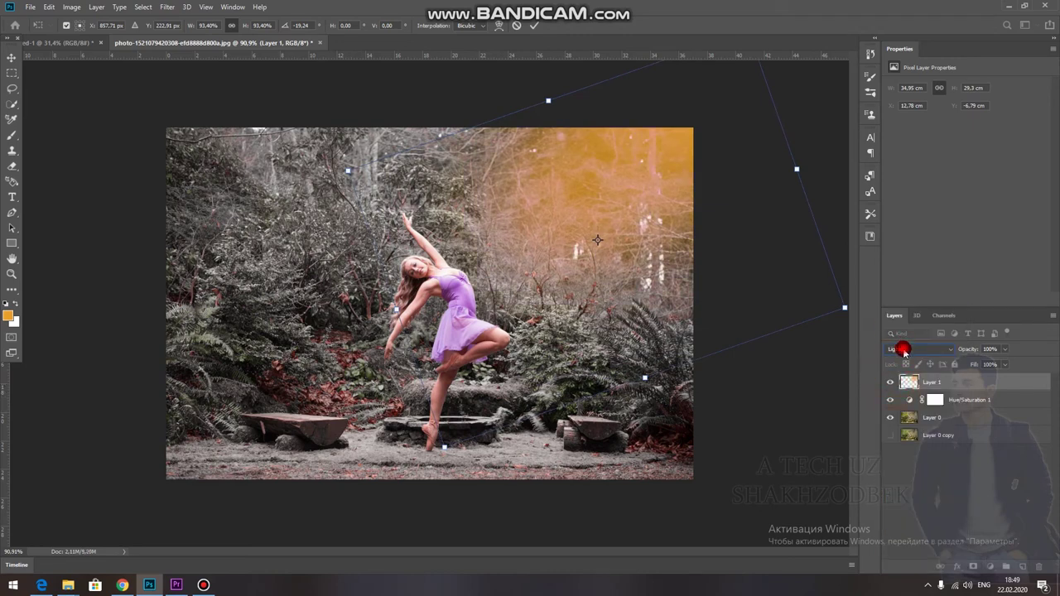
{"action": "left_click", "coordinate": [903, 350]}
{"action": "left_click", "coordinate": [895, 396]}
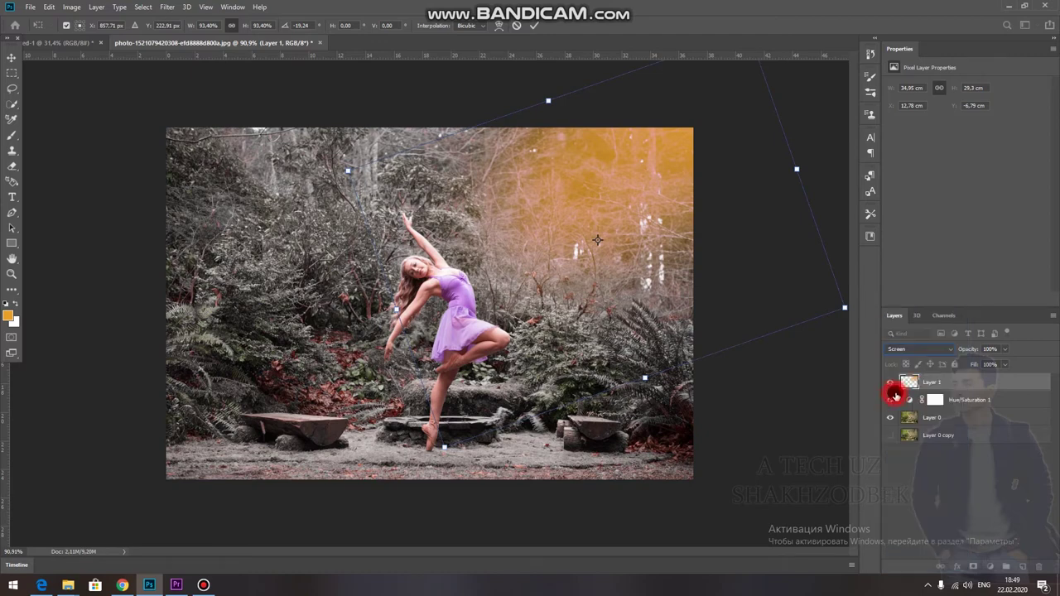
{"action": "left_click", "coordinate": [914, 349]}
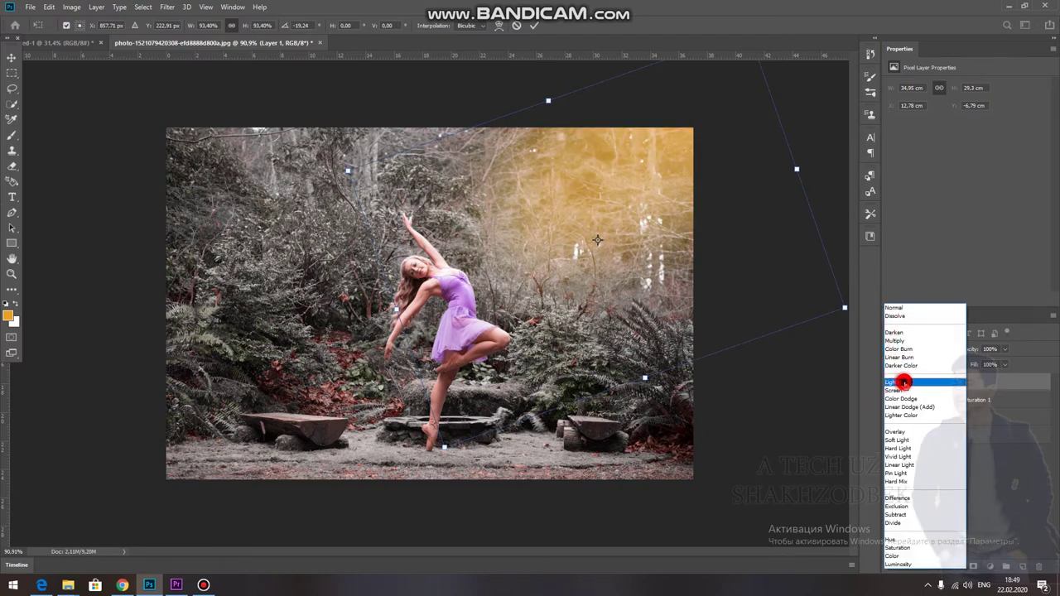
{"action": "left_click", "coordinate": [903, 382]}
Enlarge the orange glow to about 161%, shift it toward the top right, and commit the transform
{"action": "mouse_move", "coordinate": [667, 232]}
{"action": "left_mouse_down"}
{"action": "mouse_move", "coordinate": [625, 239]}
{"action": "mouse_move", "coordinate": [684, 219]}
{"action": "mouse_move", "coordinate": [724, 182]}
{"action": "left_mouse_up"}
{"action": "mouse_move", "coordinate": [636, 183]}
{"action": "left_mouse_down"}
{"action": "mouse_move", "coordinate": [636, 260]}
{"action": "mouse_move", "coordinate": [606, 217]}
{"action": "left_mouse_up"}
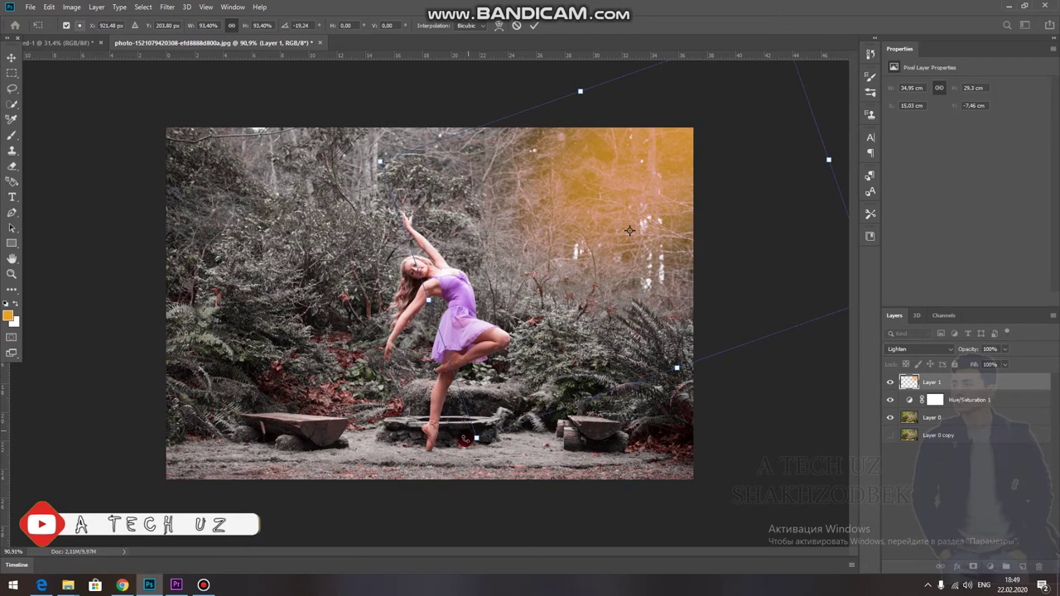
{"action": "left_click_drag", "start_coordinate": [466, 439], "coordinate": [627, 528]}
{"action": "left_click_drag", "start_coordinate": [519, 326], "coordinate": [544, 270]}
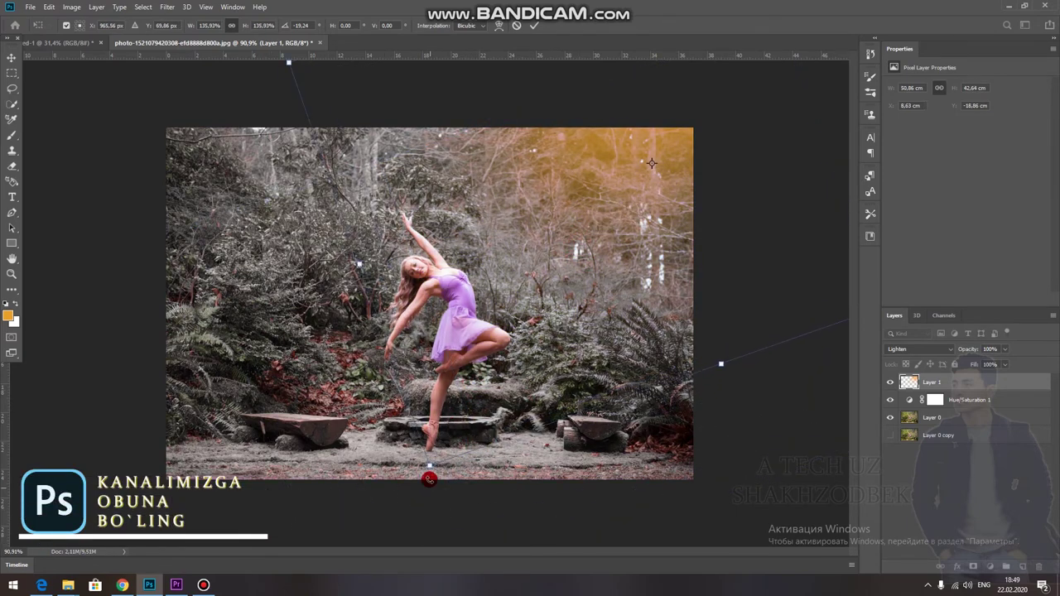
{"action": "left_click_drag", "start_coordinate": [428, 466], "coordinate": [332, 528]}
{"action": "left_click_drag", "start_coordinate": [522, 358], "coordinate": [528, 331]}
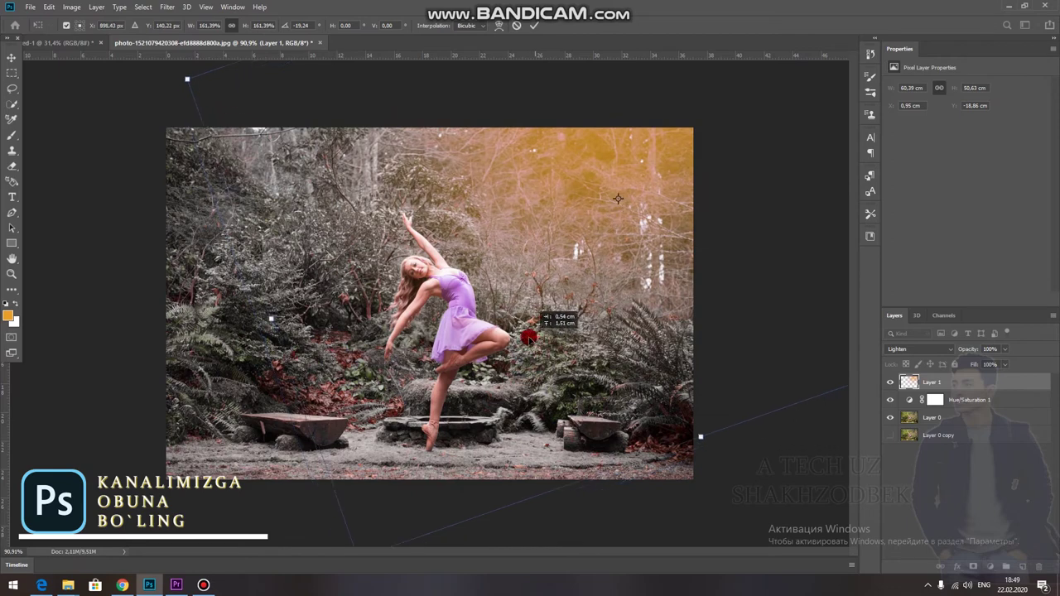
{"action": "left_click", "coordinate": [531, 27]}
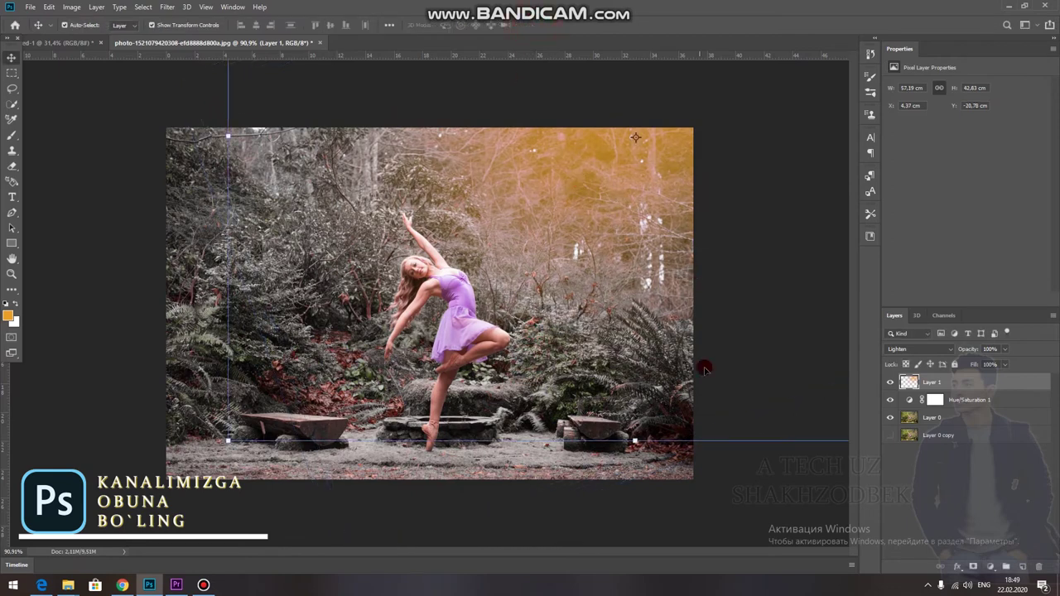
{"action": "left_click", "coordinate": [743, 471]}
{"action": "scroll", "coordinate": [447, 190], "scroll_direction": "up", "scroll_amount": 2}
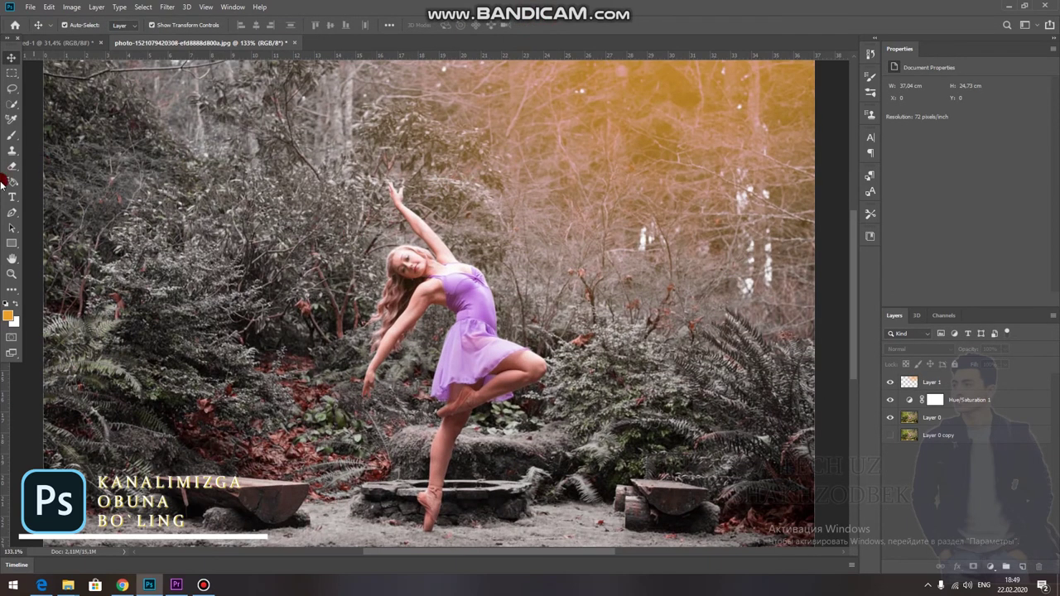
{"action": "left_click", "coordinate": [942, 362]}
On Layer 1, erase the orange glow from the dancer's face and hair with a soft 39 px, 39% eraser
{"action": "left_click", "coordinate": [949, 384]}
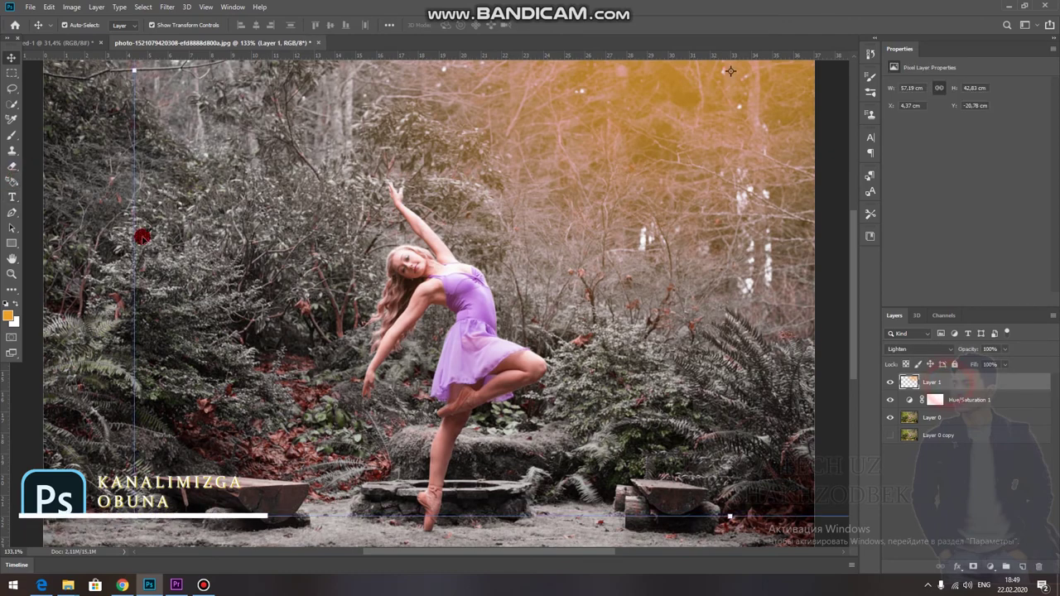
{"action": "left_click", "coordinate": [11, 166]}
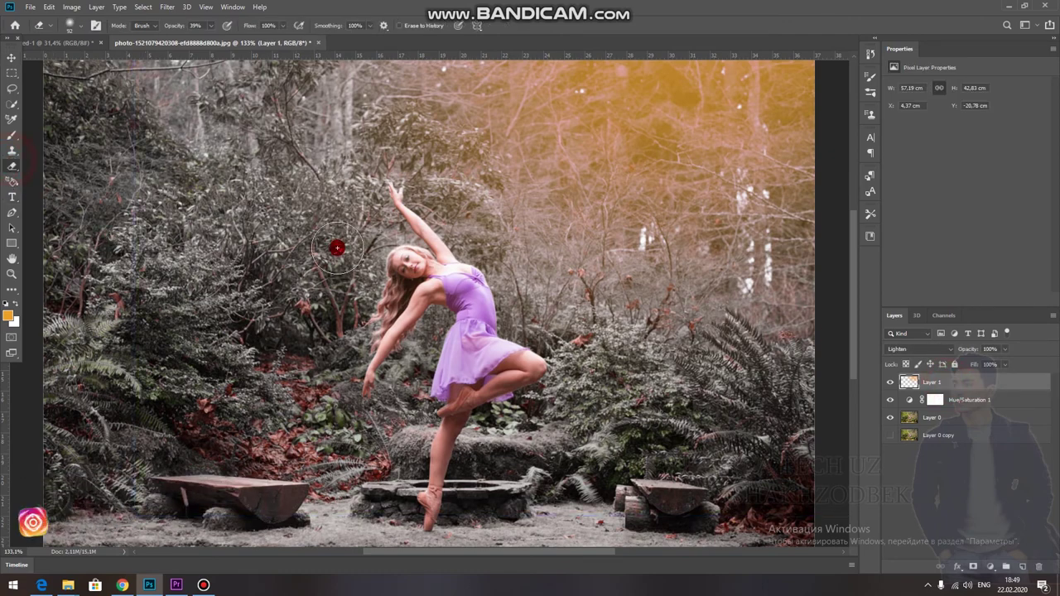
{"action": "right_click", "coordinate": [419, 267]}
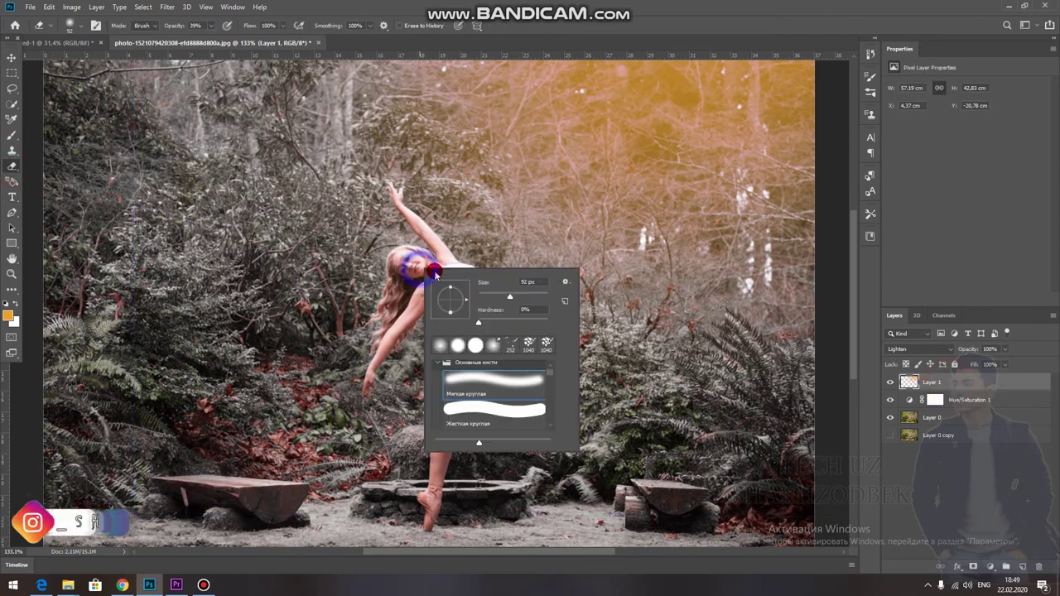
{"action": "left_click", "coordinate": [403, 241]}
{"action": "mouse_move", "coordinate": [432, 266]}
{"action": "left_mouse_down"}
{"action": "mouse_move", "coordinate": [433, 286]}
{"action": "mouse_move", "coordinate": [404, 258]}
{"action": "mouse_move", "coordinate": [403, 185]}
{"action": "mouse_move", "coordinate": [431, 230]}
{"action": "mouse_move", "coordinate": [406, 262]}
{"action": "mouse_move", "coordinate": [403, 319]}
{"action": "mouse_move", "coordinate": [410, 262]}
{"action": "mouse_move", "coordinate": [480, 308]}
{"action": "left_mouse_up"}
Fit the whole photo on screen and select the base photo layer, Layer 0
{"action": "key", "text": "ctrl+0"}
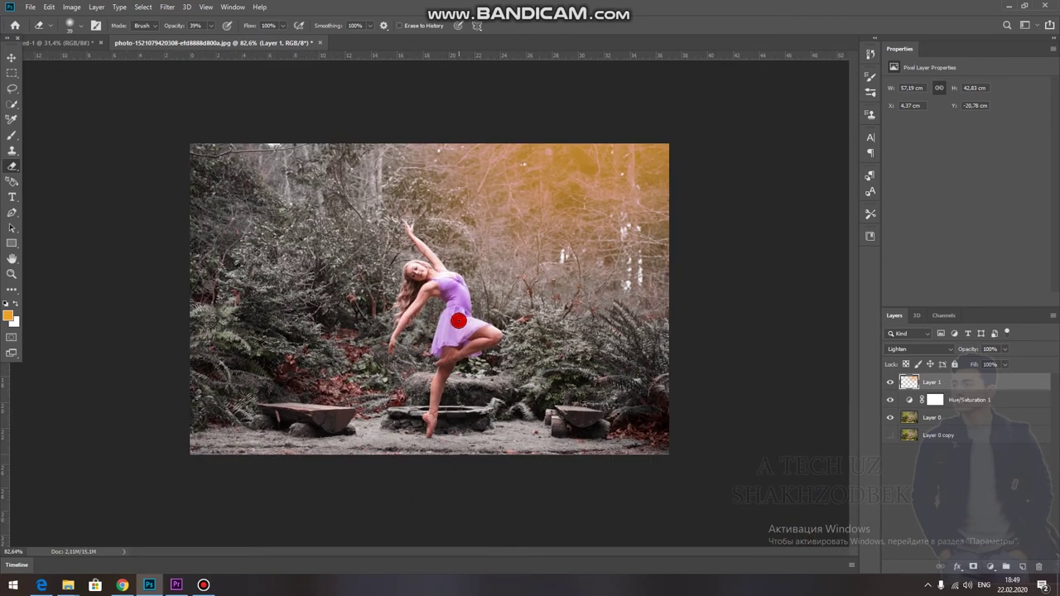
{"action": "left_click", "coordinate": [12, 58]}
{"action": "left_click", "coordinate": [63, 139]}
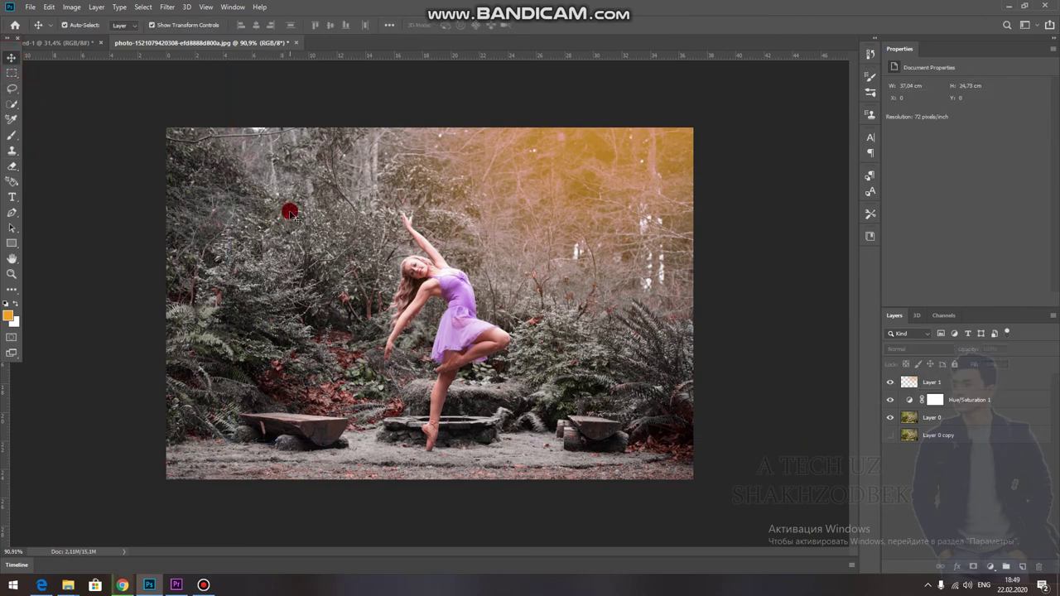
{"action": "left_click", "coordinate": [934, 418]}
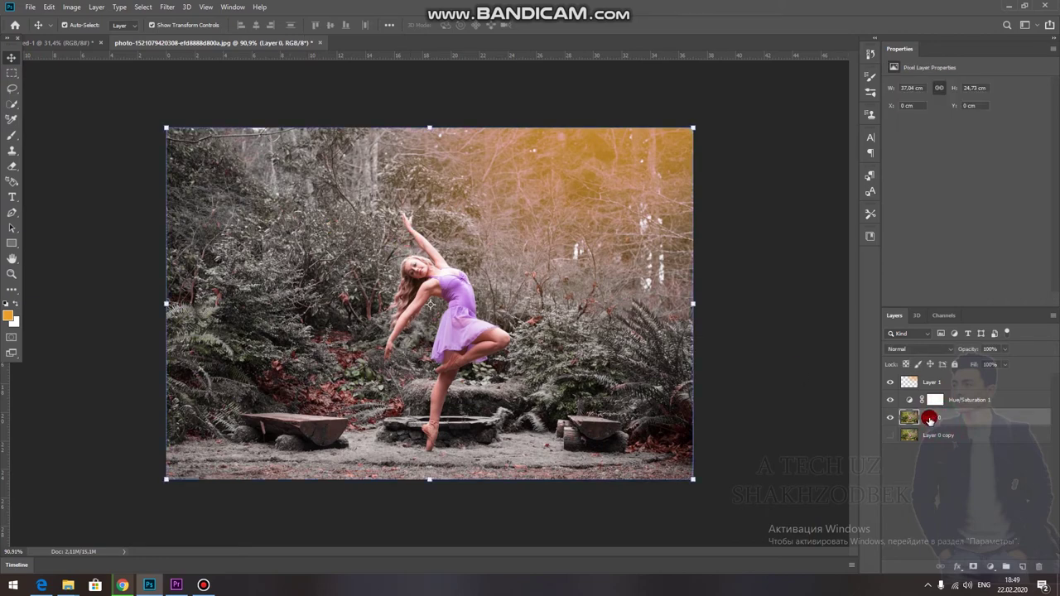
In the Camera Raw Filter, set Clarity -43, Temperature +8, Contrast +35 and Vibrance +22
{"action": "left_click", "coordinate": [167, 7]}
{"action": "left_click", "coordinate": [189, 73]}
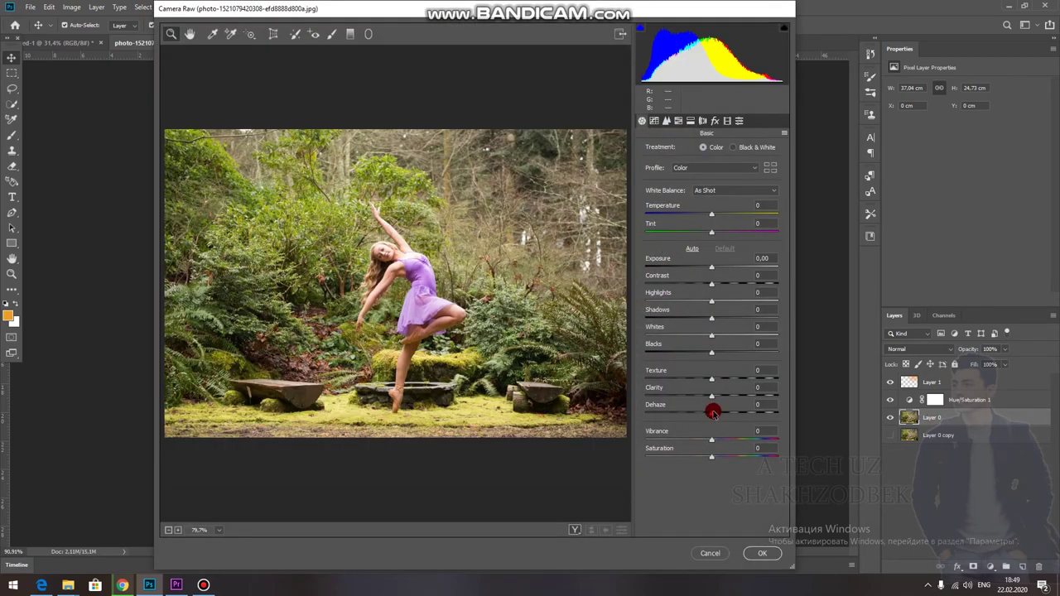
{"action": "left_click_drag", "start_coordinate": [714, 397], "coordinate": [682, 405]}
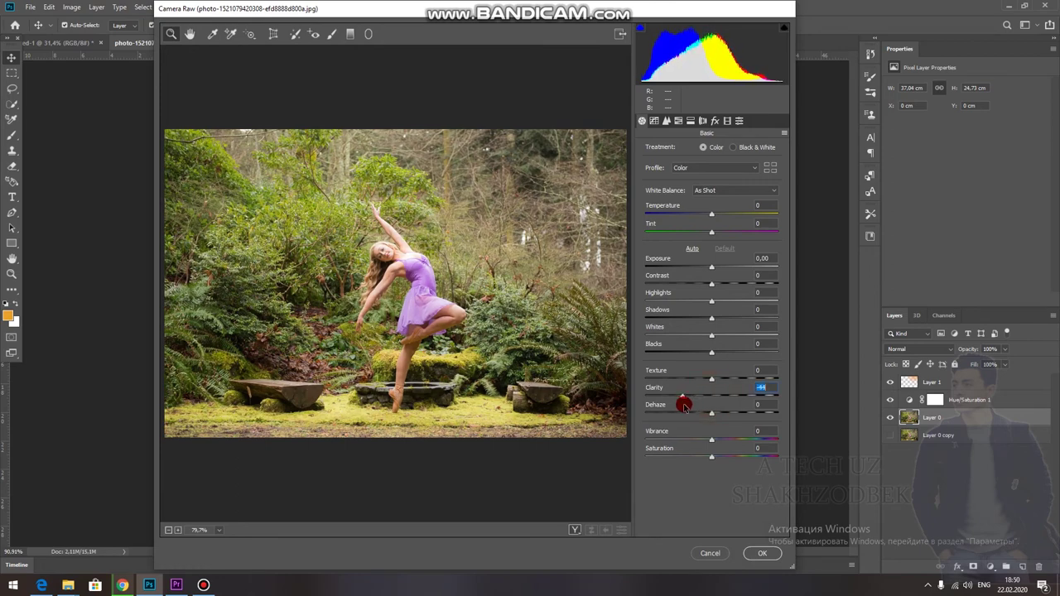
{"action": "left_click", "coordinate": [703, 297]}
{"action": "left_click_drag", "start_coordinate": [710, 221], "coordinate": [703, 238]}
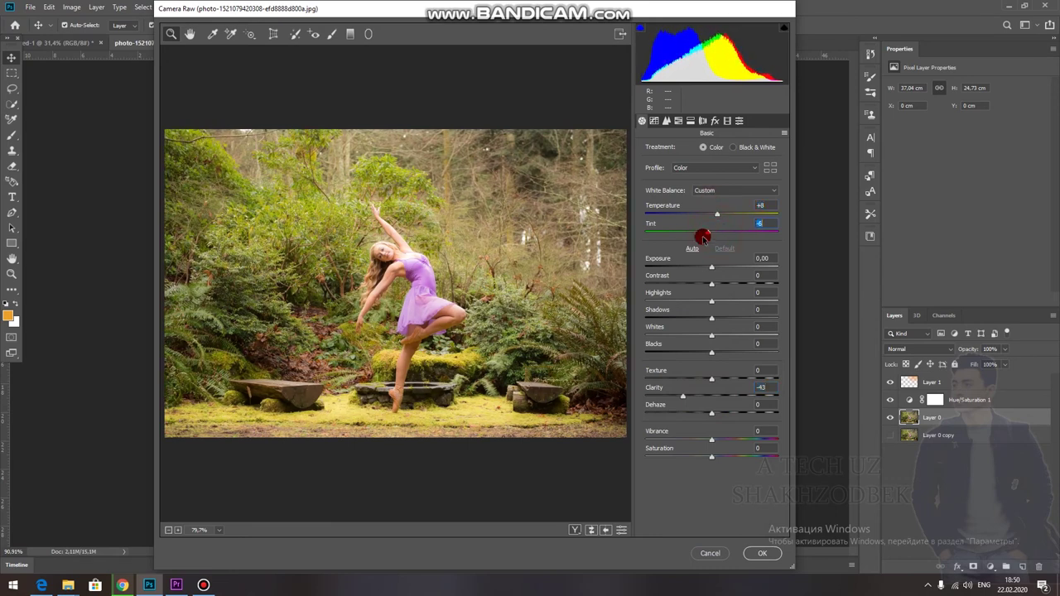
{"action": "mouse_move", "coordinate": [710, 281]}
{"action": "left_mouse_down"}
{"action": "mouse_move", "coordinate": [738, 287]}
{"action": "mouse_move", "coordinate": [705, 303]}
{"action": "mouse_move", "coordinate": [698, 356]}
{"action": "left_mouse_up"}
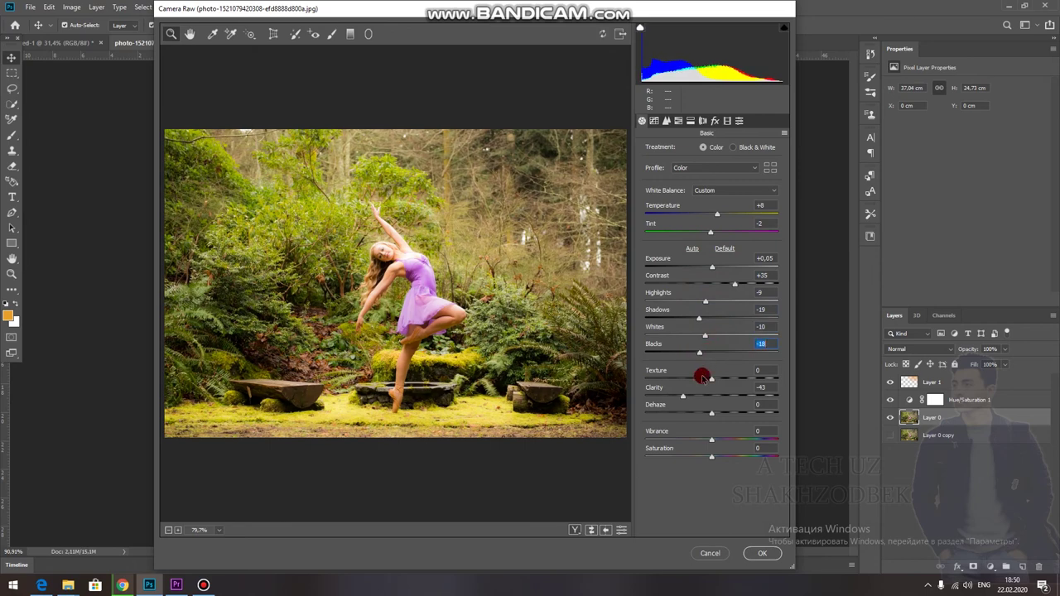
{"action": "mouse_move", "coordinate": [714, 441]}
{"action": "left_mouse_down"}
{"action": "mouse_move", "coordinate": [704, 442]}
{"action": "mouse_move", "coordinate": [724, 445]}
{"action": "left_mouse_up"}
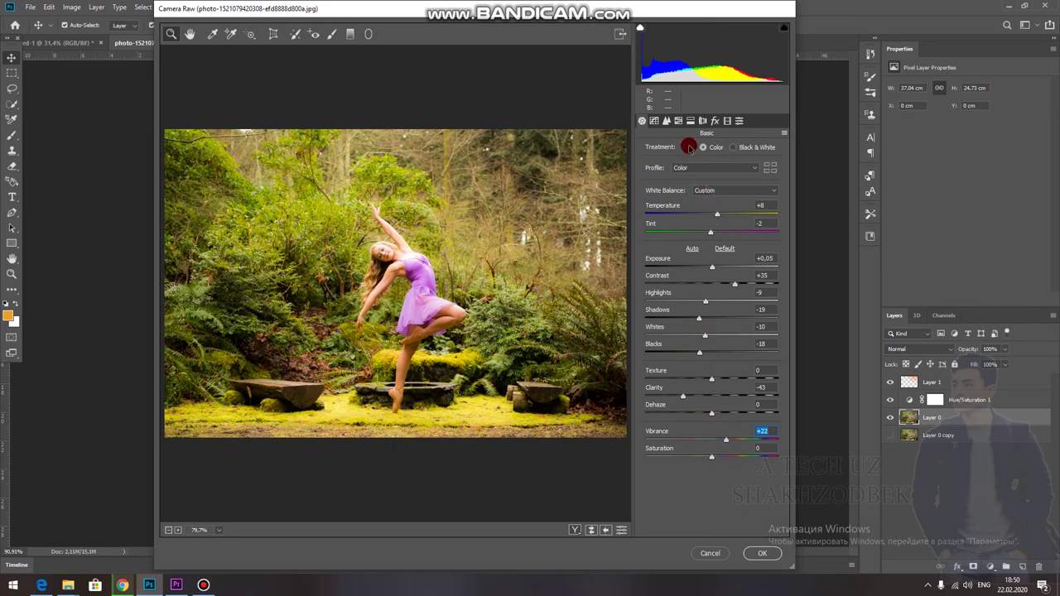
Drop HSL Yellows saturation to -100 and apply the Camera Raw adjustments
{"action": "left_click", "coordinate": [681, 121]}
{"action": "mouse_move", "coordinate": [711, 208]}
{"action": "left_mouse_down"}
{"action": "mouse_move", "coordinate": [623, 218]}
{"action": "mouse_move", "coordinate": [705, 228]}
{"action": "mouse_move", "coordinate": [585, 236]}
{"action": "left_mouse_up"}
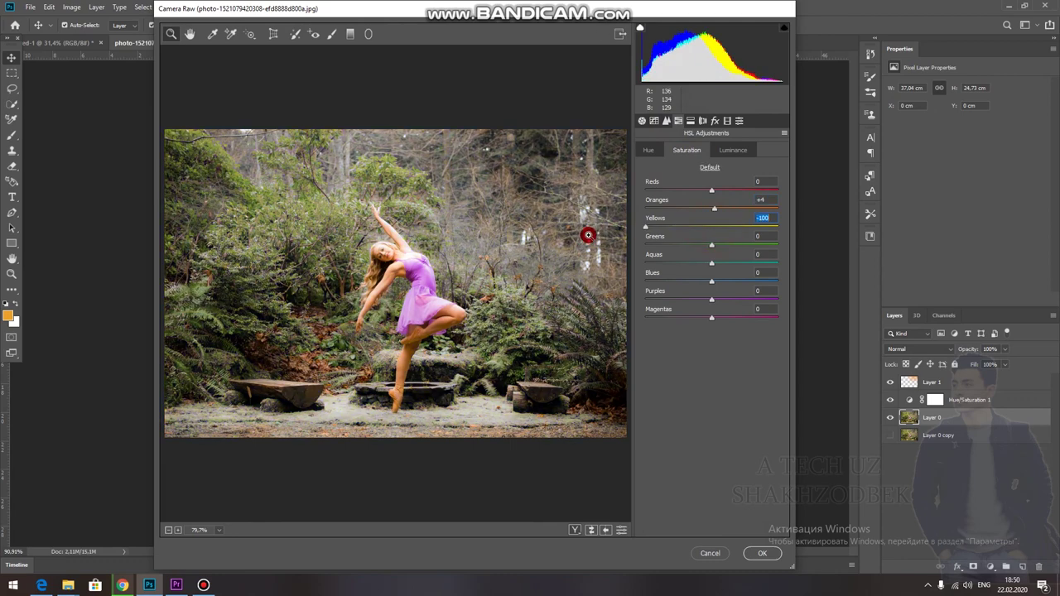
{"action": "left_click", "coordinate": [760, 553]}
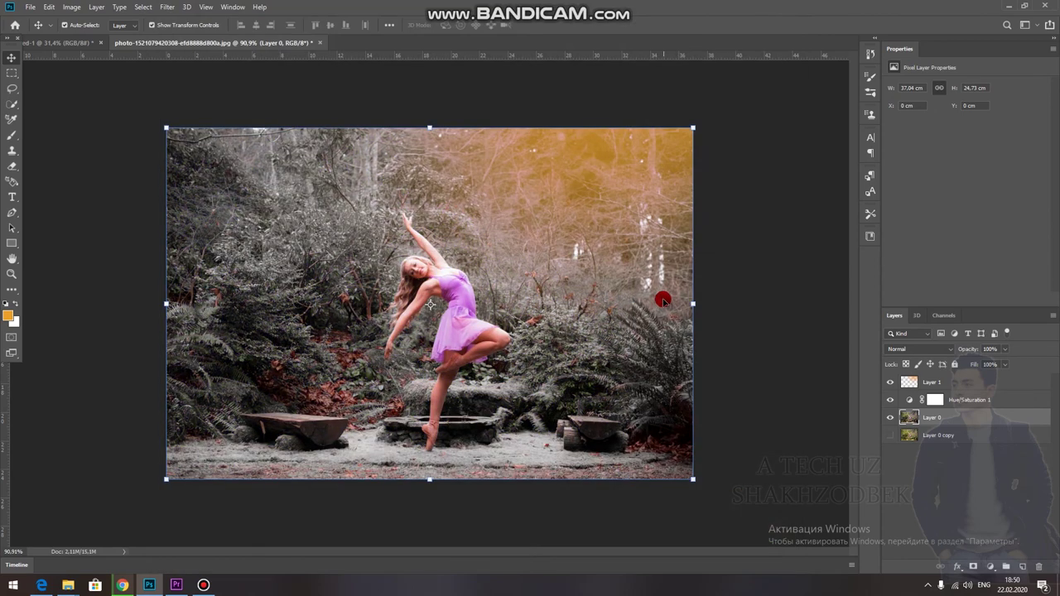
{"action": "left_click", "coordinate": [751, 280]}
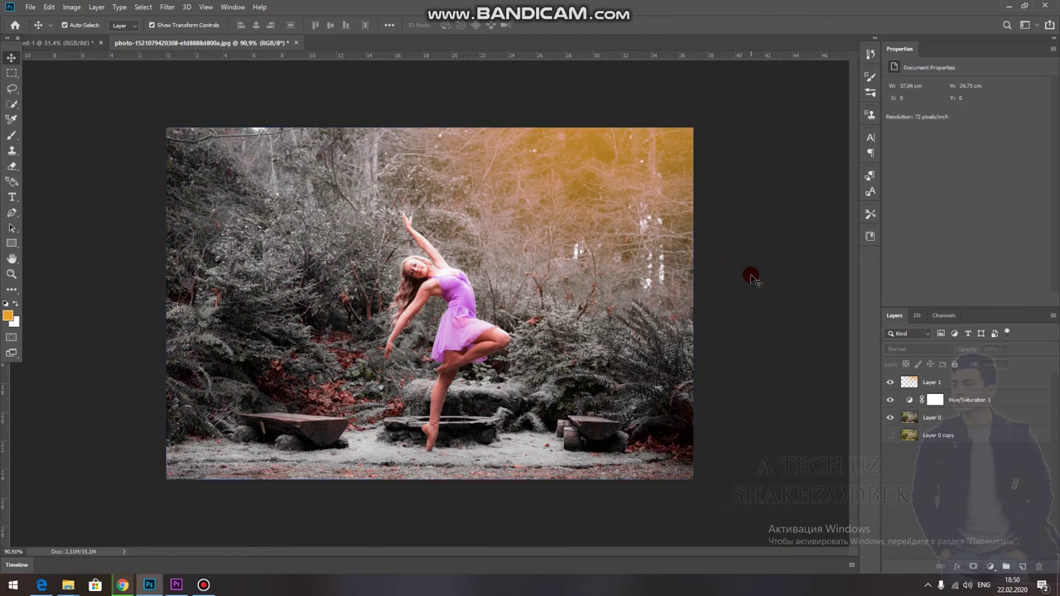
{"action": "left_click_drag", "start_coordinate": [423, 223], "coordinate": [634, 280]}
{"action": "left_click_drag", "start_coordinate": [635, 279], "coordinate": [428, 250]}
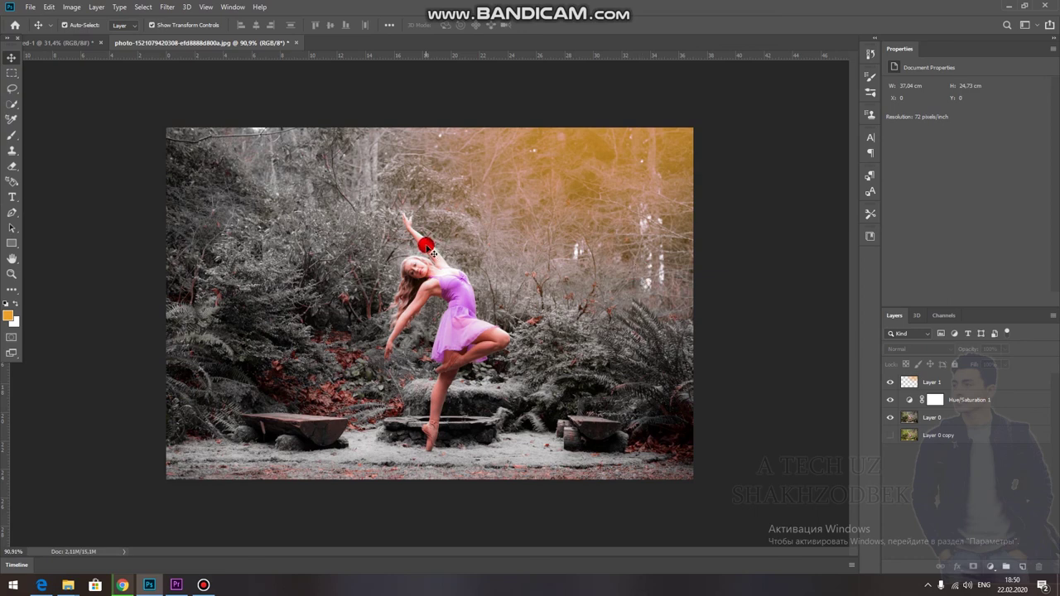